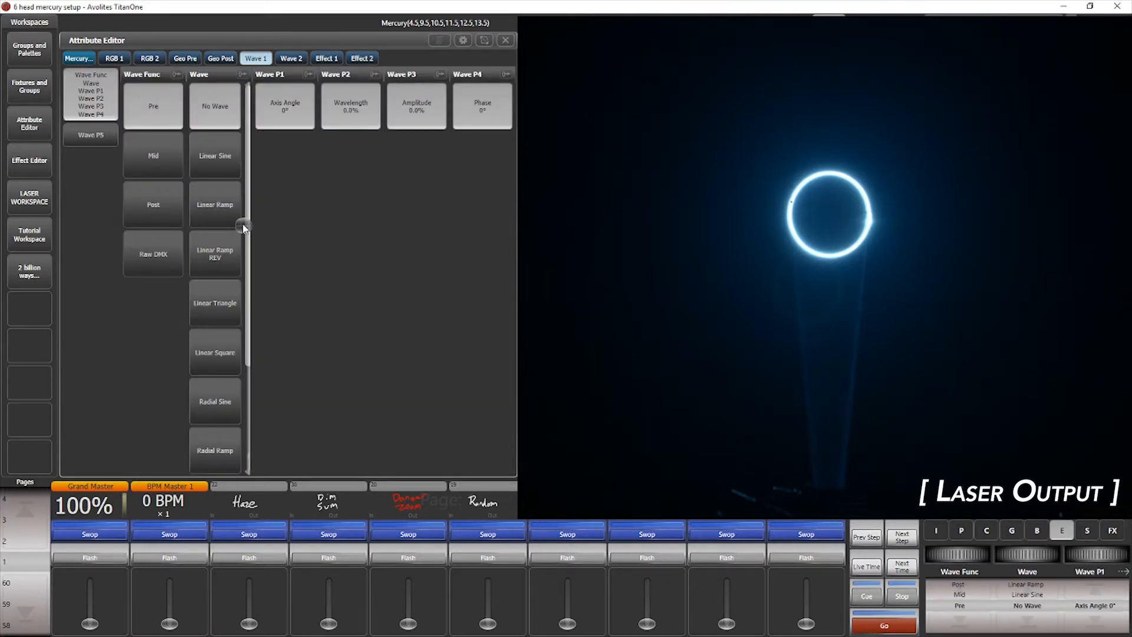
- Set Wave 1 to Linear Triangle with a wavelength of 8.0% and an amplitude of 22.8%
{"action": "left_click_drag", "start_coordinate": [244, 226], "coordinate": [237, 312]}
{"action": "left_click", "coordinate": [223, 197]}
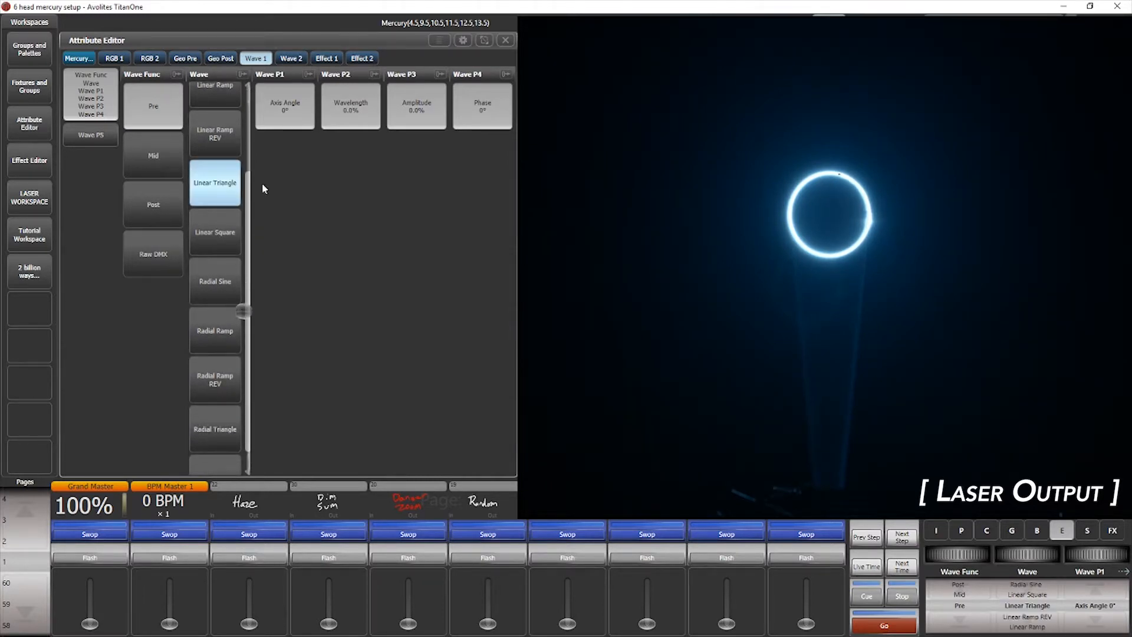
{"action": "left_click", "coordinate": [377, 117]}
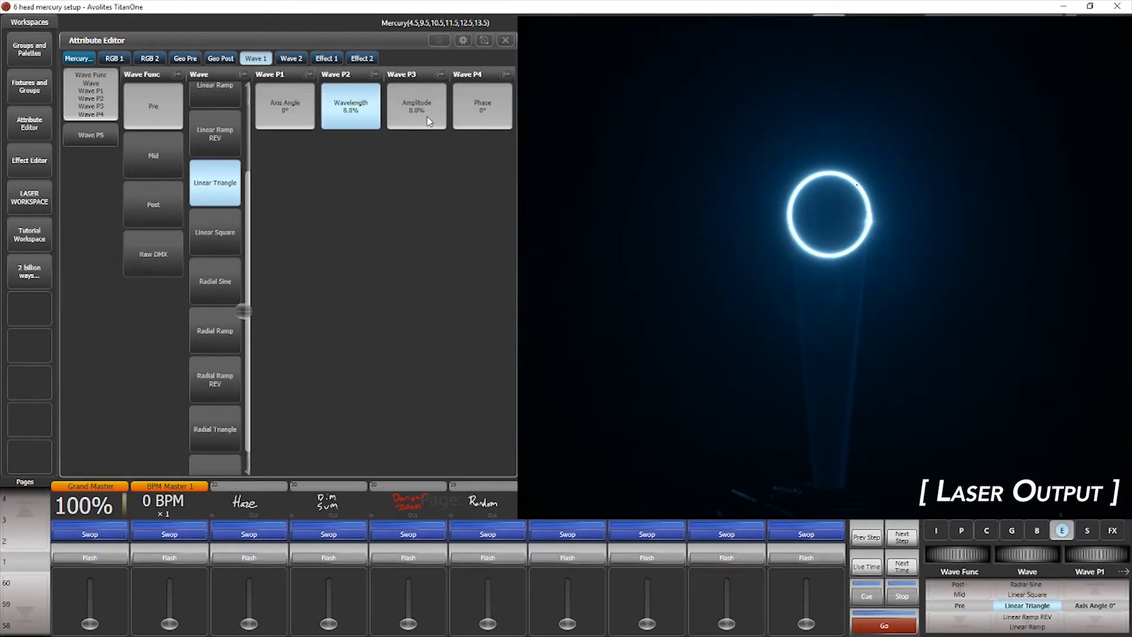
{"action": "left_click_drag", "start_coordinate": [411, 117], "coordinate": [444, 120]}
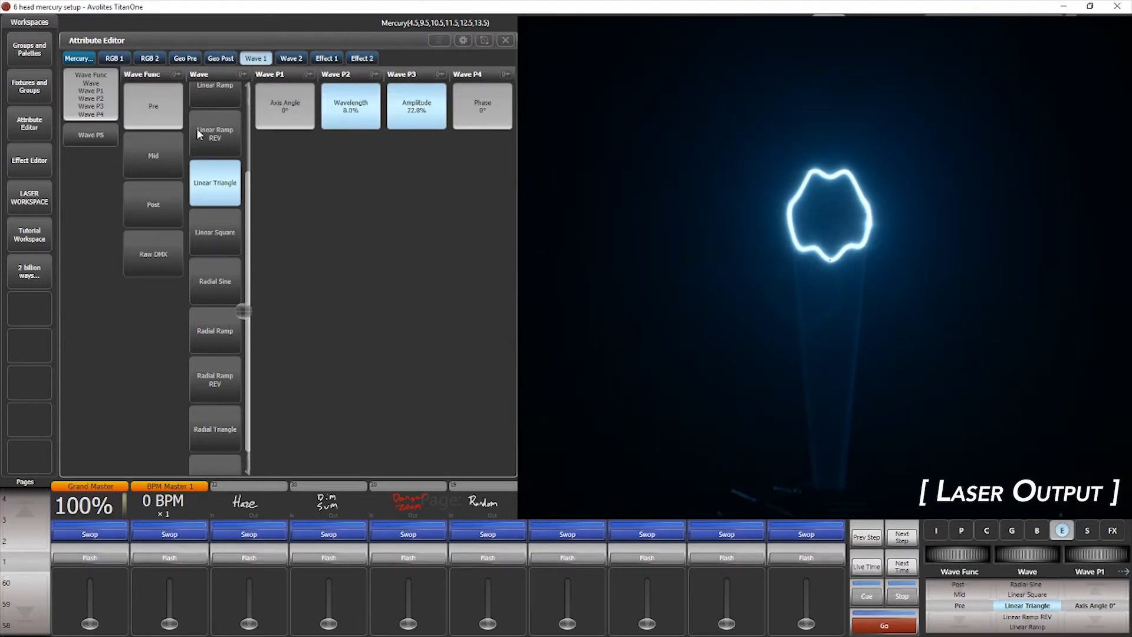
- Set Wave 1's Trans Speed to 65.2% and its amplitude to 67.6%
{"action": "left_click", "coordinate": [111, 139]}
{"action": "left_click_drag", "start_coordinate": [168, 114], "coordinate": [200, 116]}
{"action": "left_click", "coordinate": [84, 114]}
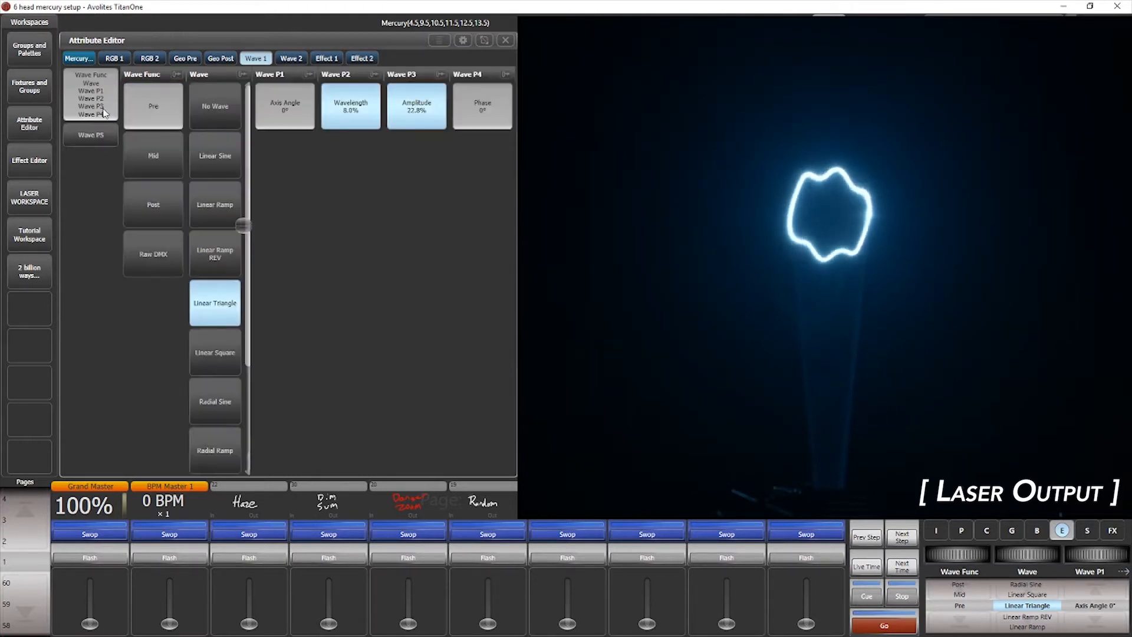
{"action": "left_click", "coordinate": [103, 139]}
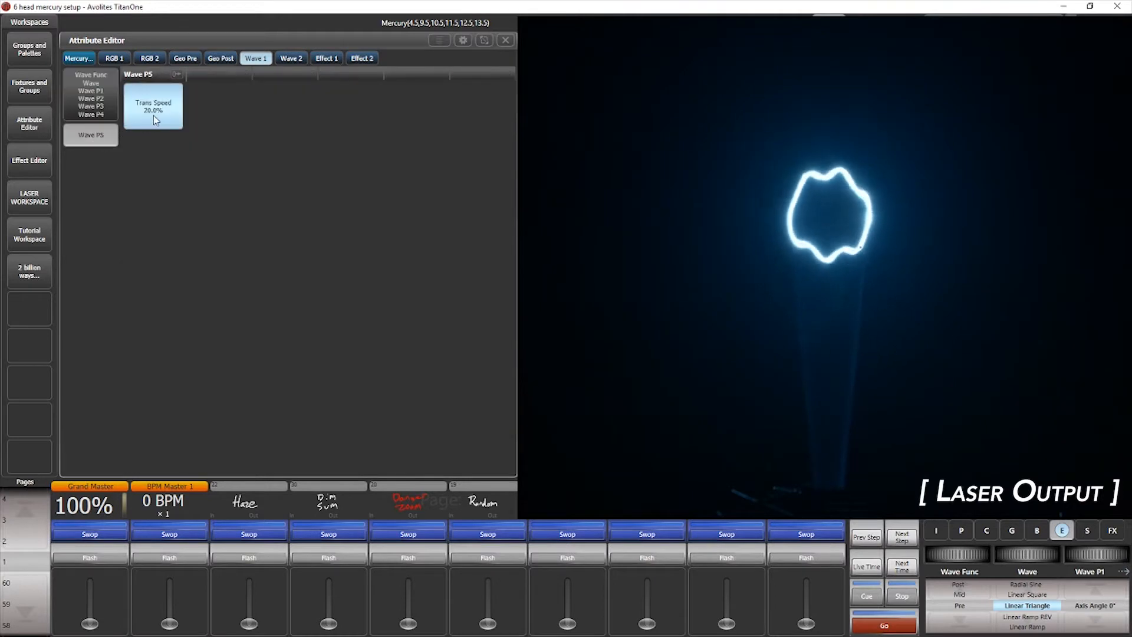
{"action": "left_click_drag", "start_coordinate": [153, 115], "coordinate": [214, 119]}
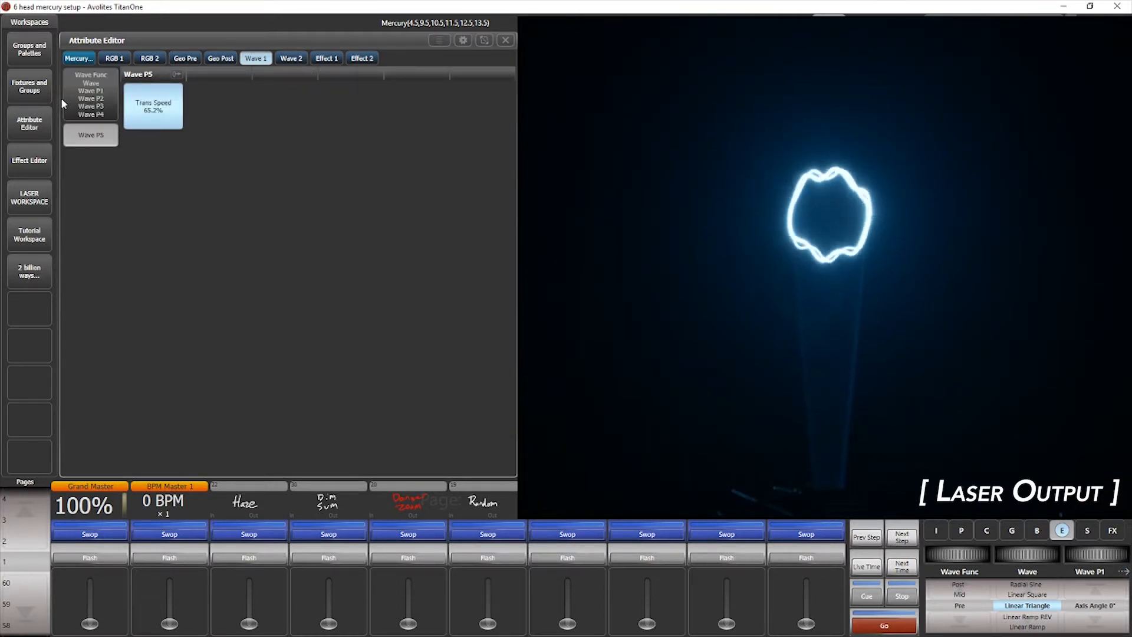
{"action": "left_click", "coordinate": [106, 99]}
{"action": "left_click_drag", "start_coordinate": [406, 118], "coordinate": [474, 118]}
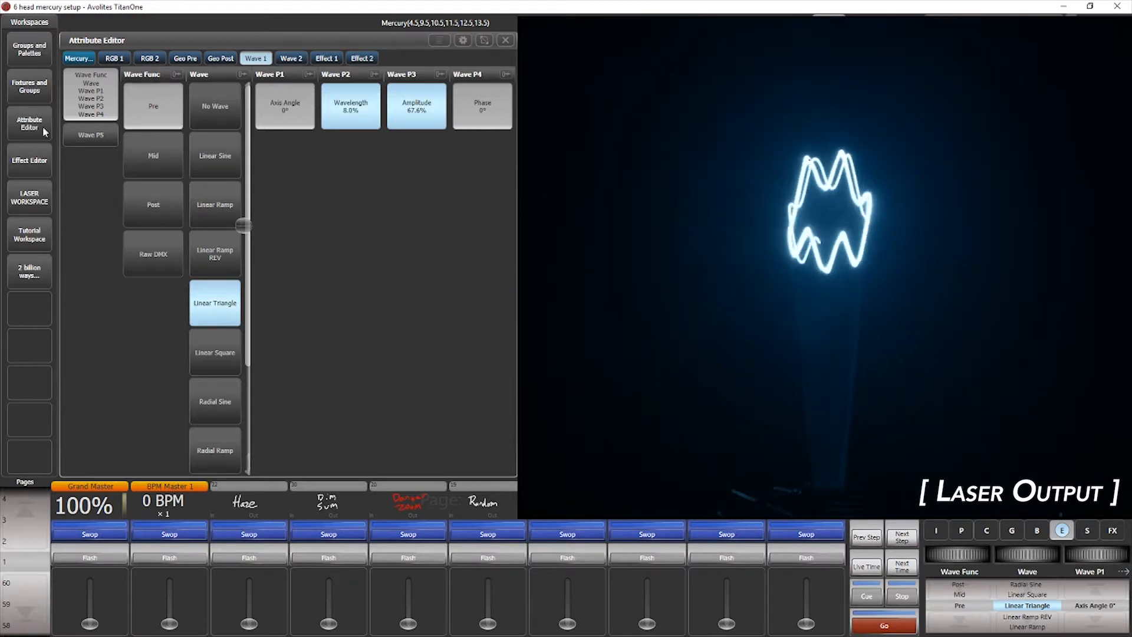
- Set the Geo Pre Z Spin to Spin FWD at 96.8%
{"action": "left_click", "coordinate": [189, 59]}
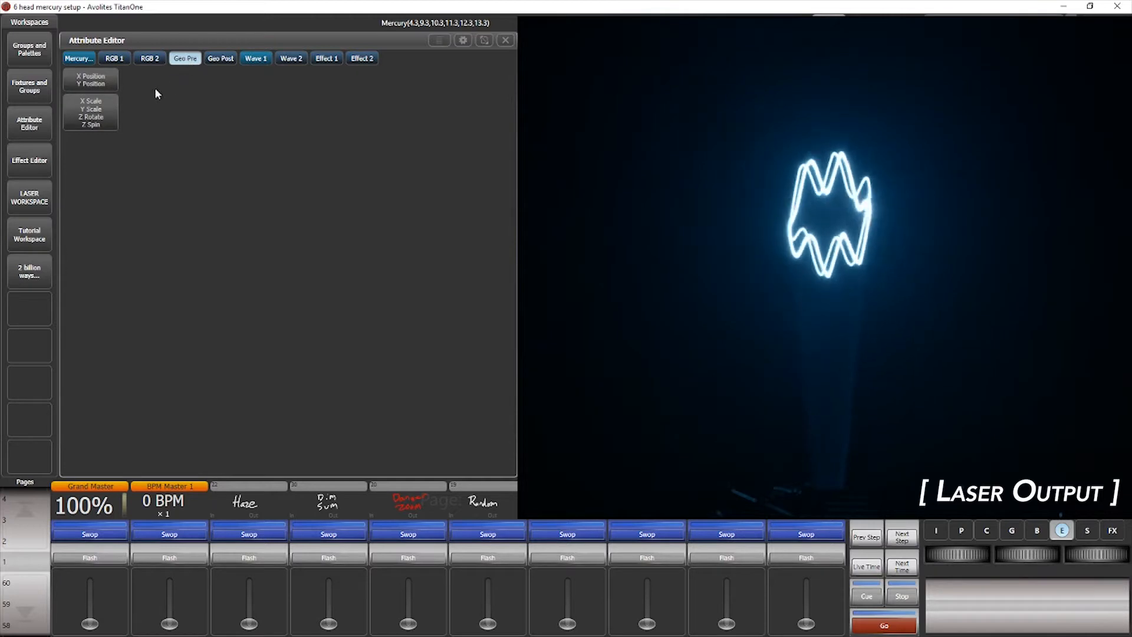
{"action": "left_click", "coordinate": [91, 109]}
{"action": "left_click_drag", "start_coordinate": [366, 174], "coordinate": [370, 165]}
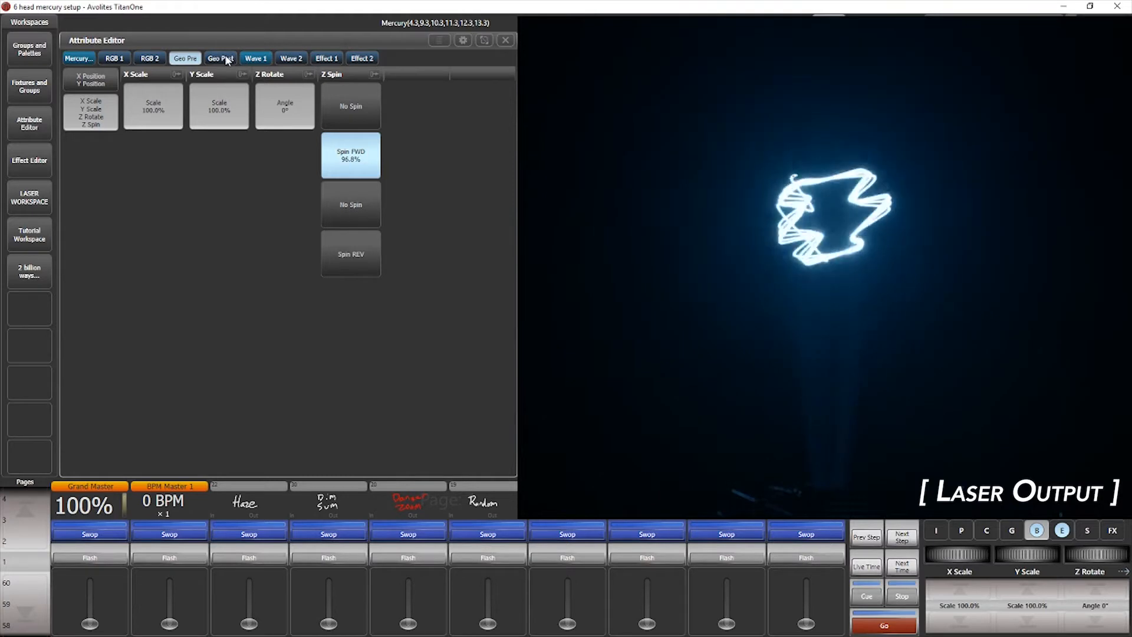
- Set Wave 2 to a Radial Sine wave with the Post function and an amplitude of 45.2%
{"action": "left_click", "coordinate": [283, 59]}
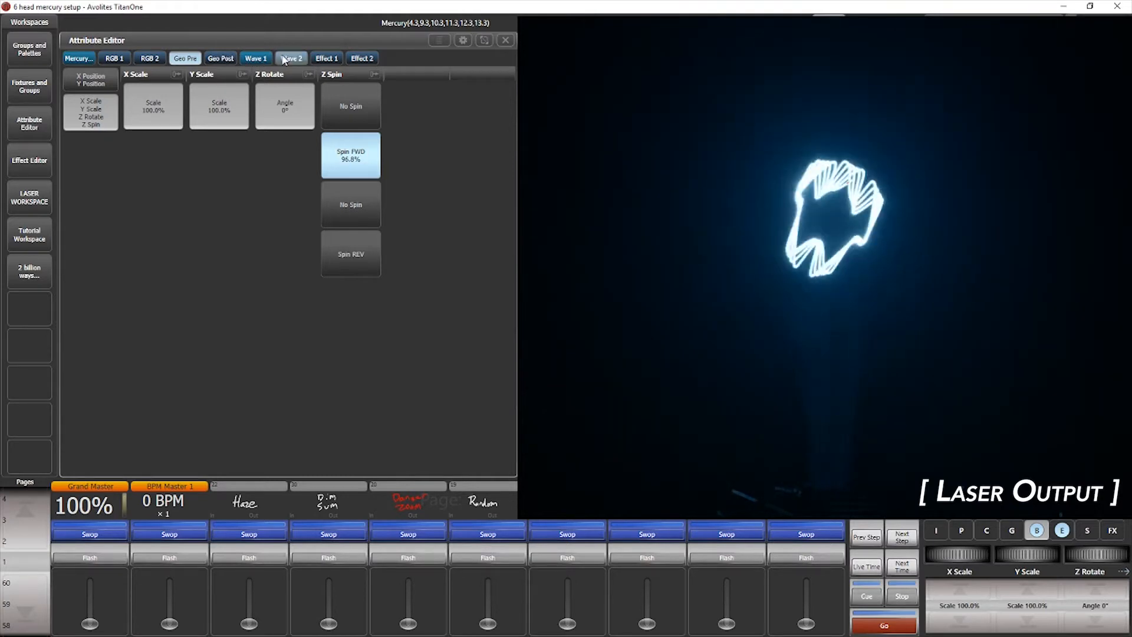
{"action": "left_click", "coordinate": [98, 90]}
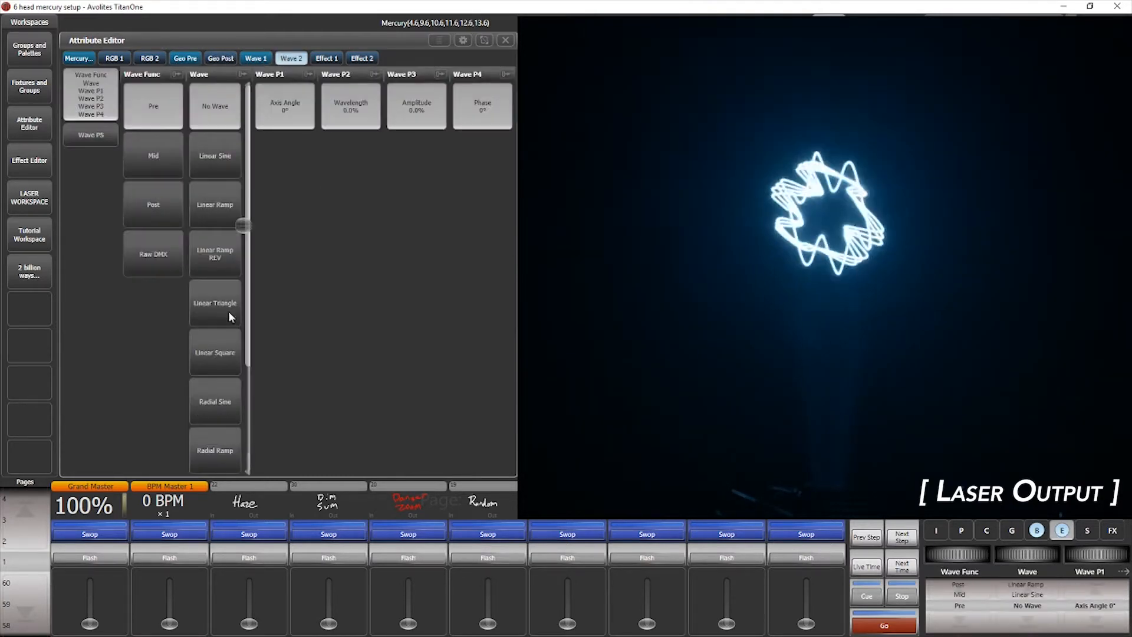
{"action": "left_click_drag", "start_coordinate": [234, 237], "coordinate": [253, 369]}
{"action": "left_click", "coordinate": [217, 260]}
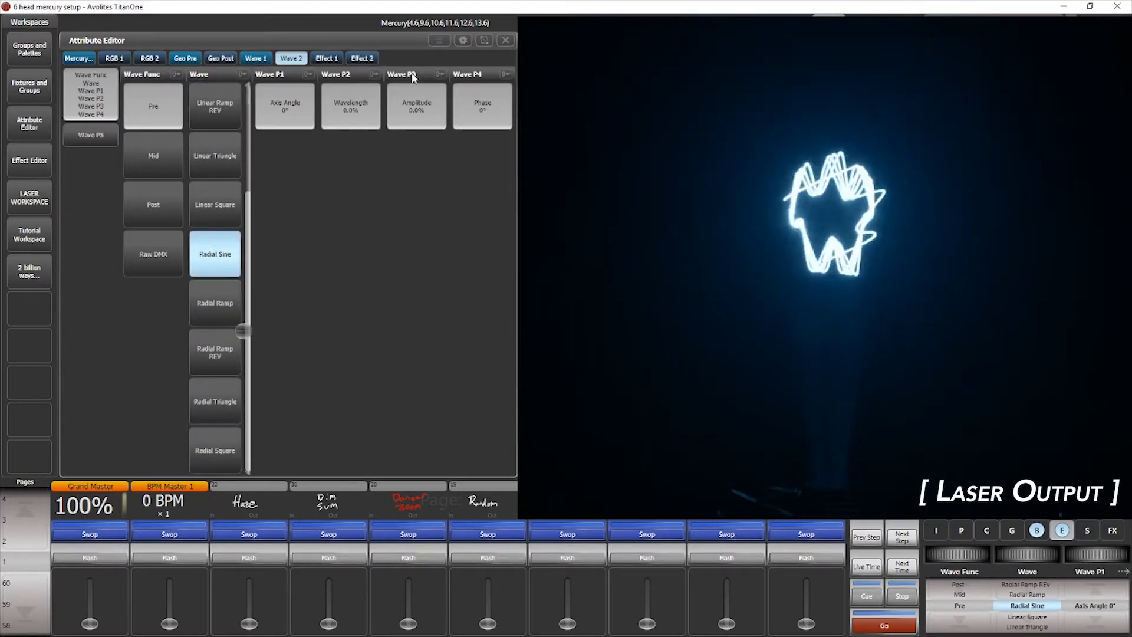
{"action": "left_click", "coordinate": [165, 194]}
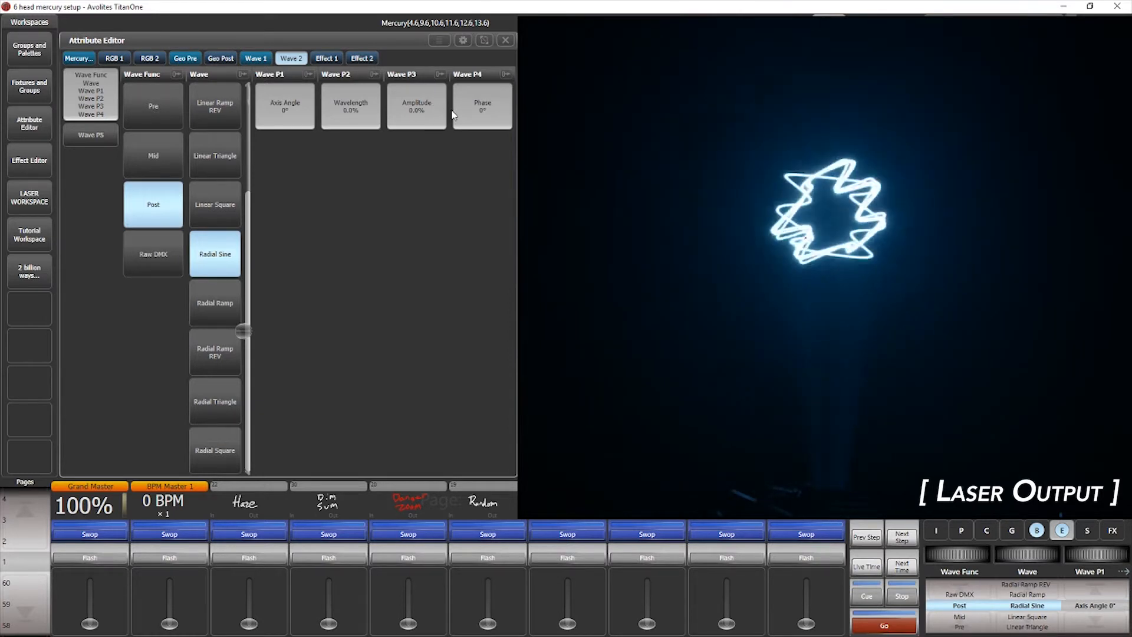
{"action": "left_click_drag", "start_coordinate": [454, 114], "coordinate": [486, 121]}
{"action": "left_click_drag", "start_coordinate": [358, 104], "coordinate": [405, 103]}
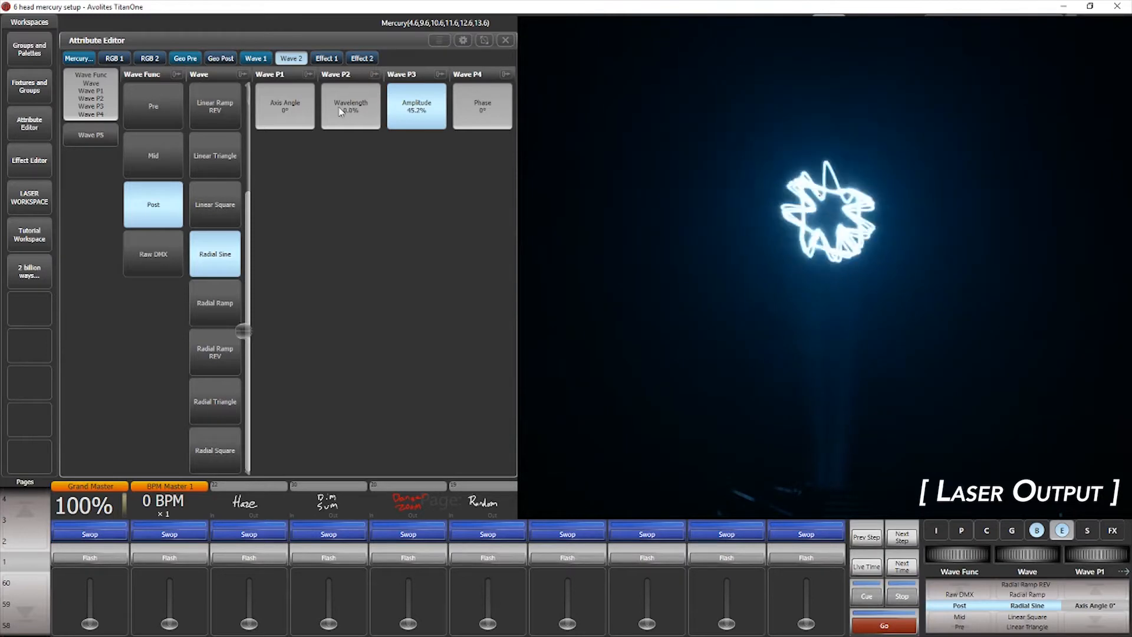
- Try different Trans Speed values for Wave 2 and set it to 10.4%
{"action": "left_click", "coordinate": [92, 136]}
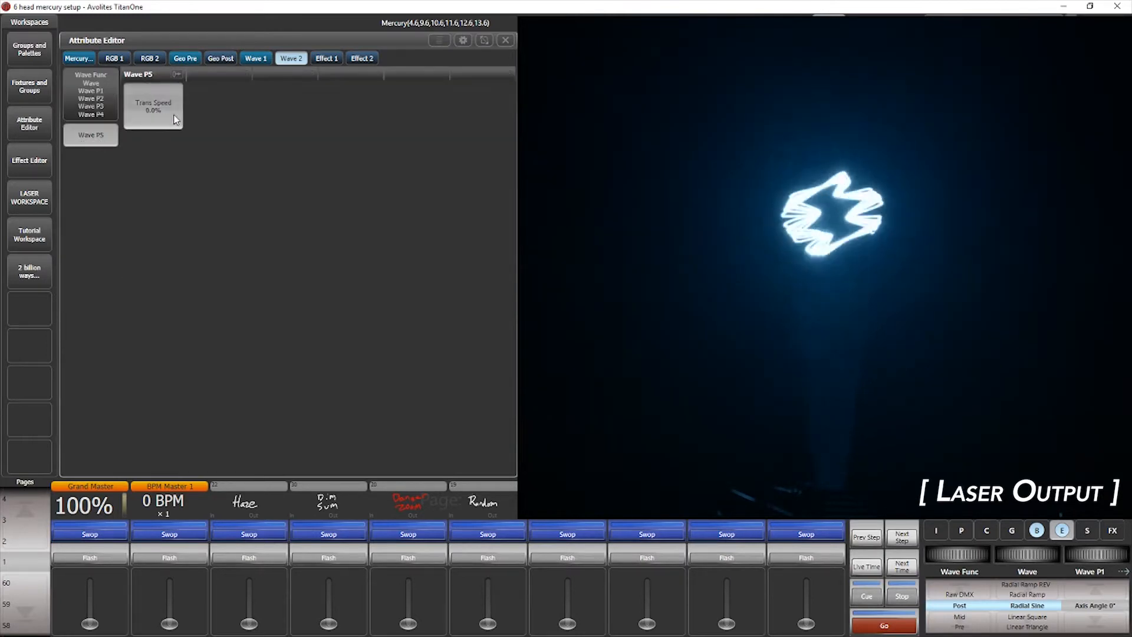
{"action": "left_click_drag", "start_coordinate": [175, 120], "coordinate": [136, 113]}
{"action": "left_click", "coordinate": [72, 93]}
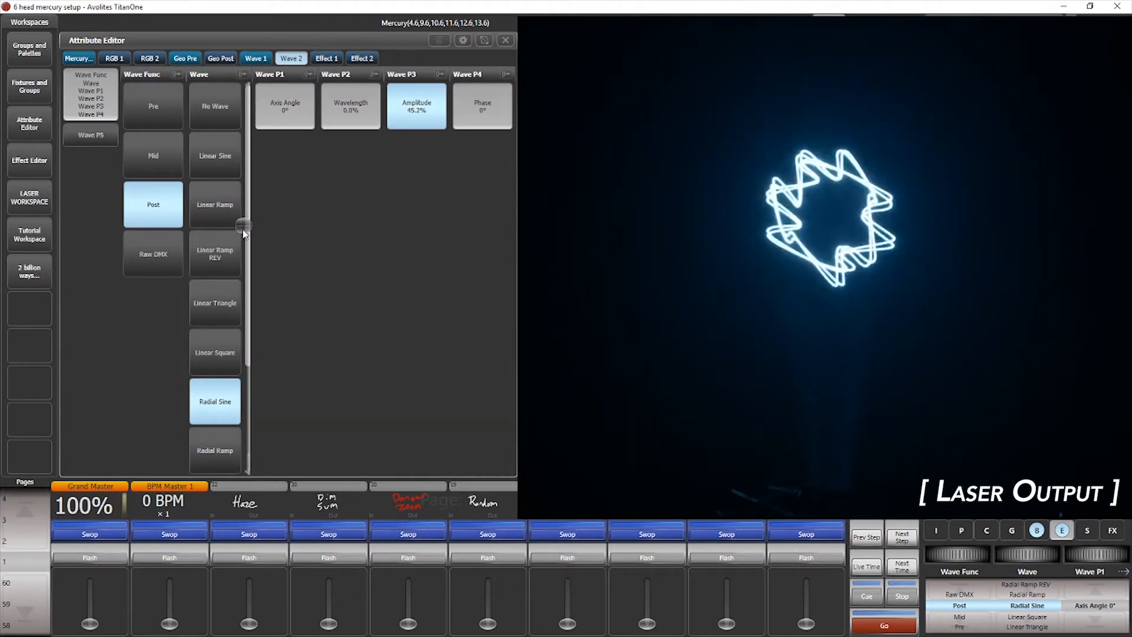
{"action": "left_click_drag", "start_coordinate": [243, 233], "coordinate": [248, 255]}
{"action": "left_click", "coordinate": [92, 136]}
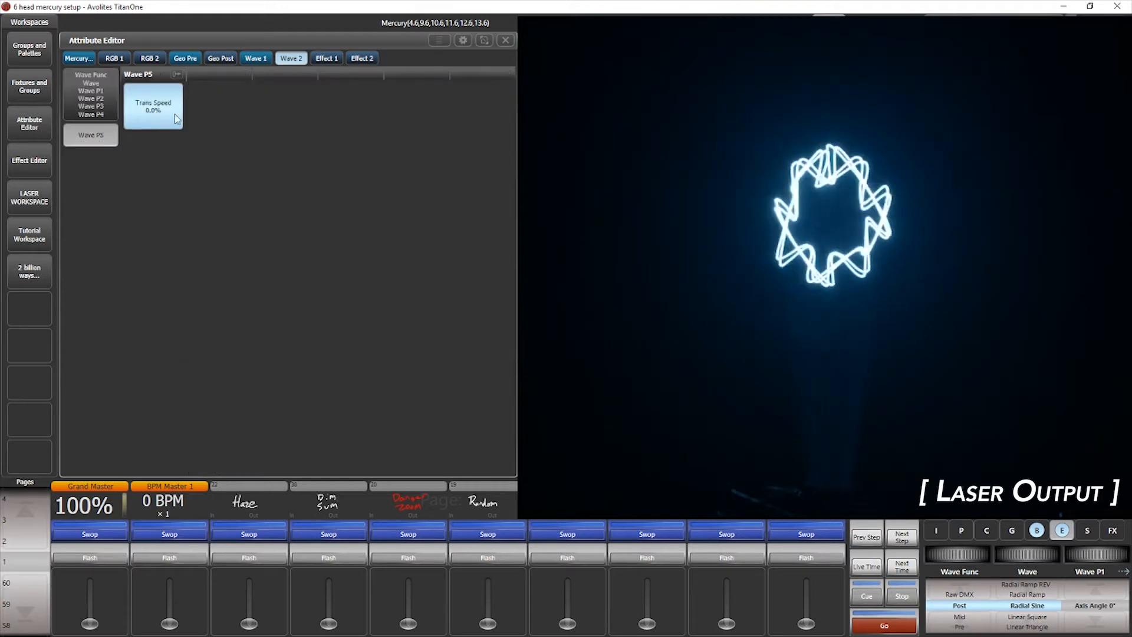
{"action": "left_click_drag", "start_coordinate": [174, 102], "coordinate": [188, 103]}
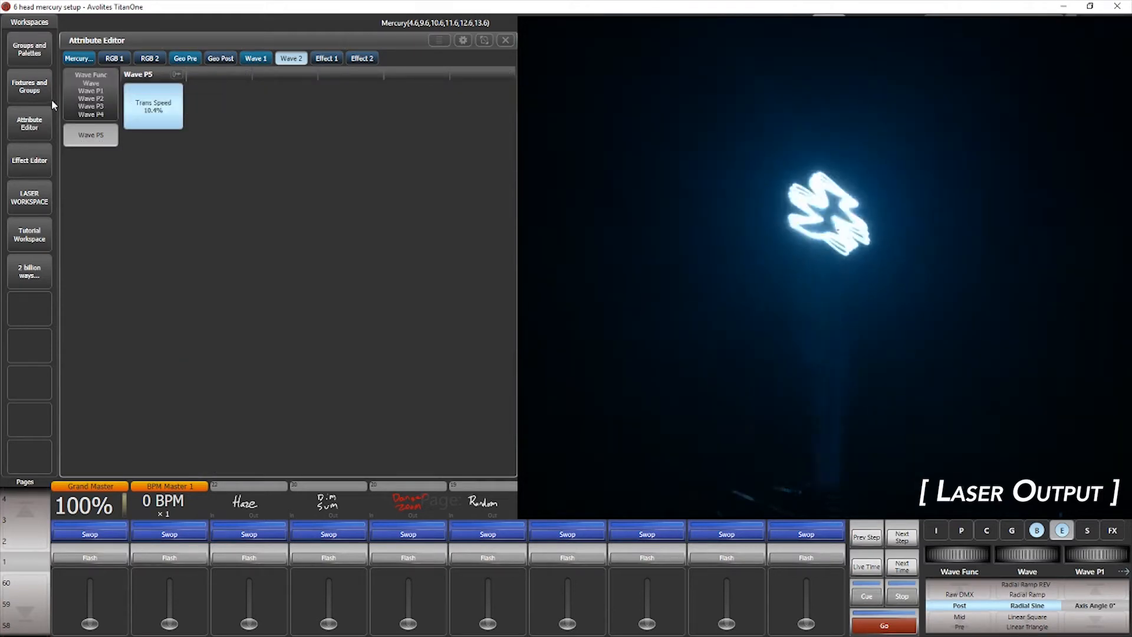
- Sweep Wave 2's wavelength up to its maximum and back down to 0.0%
{"action": "left_click", "coordinate": [91, 97]}
{"action": "left_click_drag", "start_coordinate": [361, 112], "coordinate": [419, 122]}
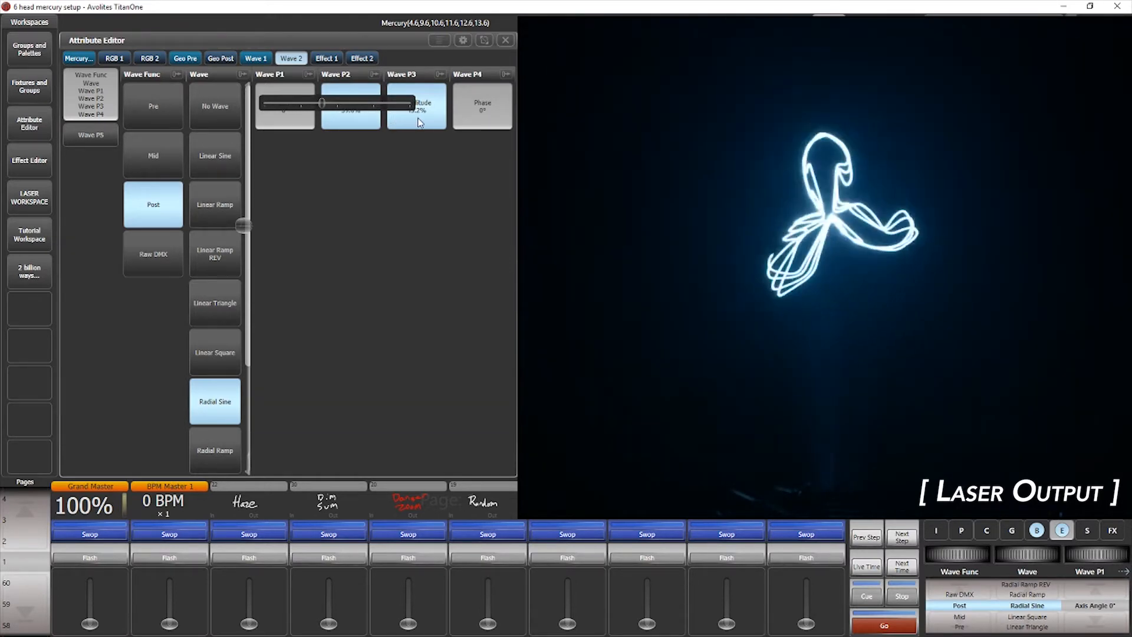
{"action": "left_click_drag", "start_coordinate": [419, 122], "coordinate": [519, 133]}
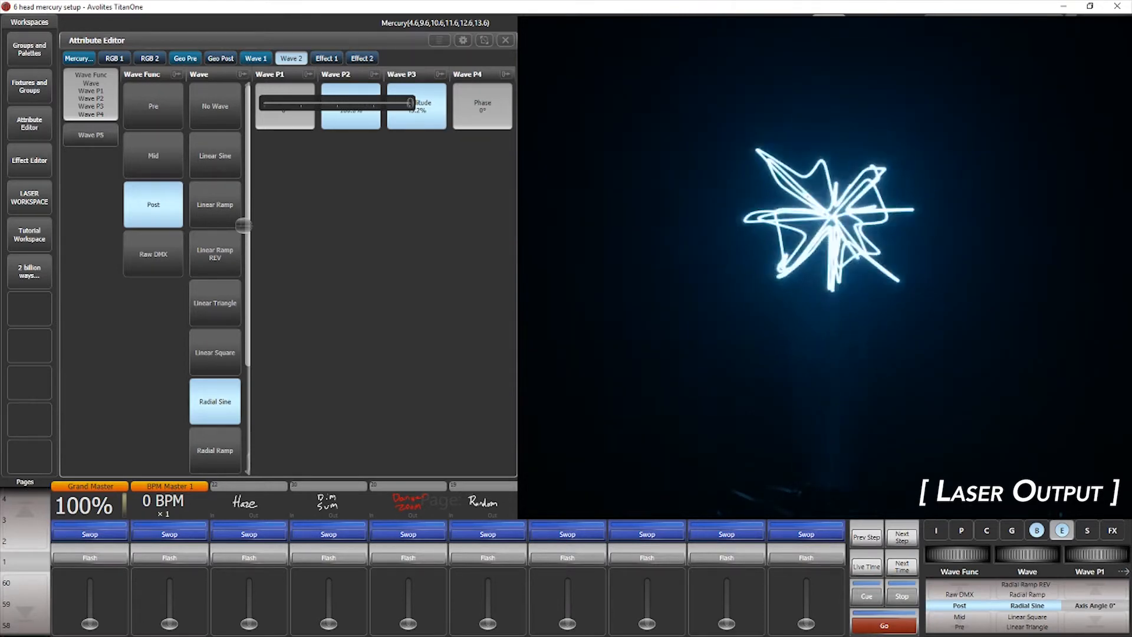
{"action": "left_click_drag", "start_coordinate": [364, 112], "coordinate": [259, 109]}
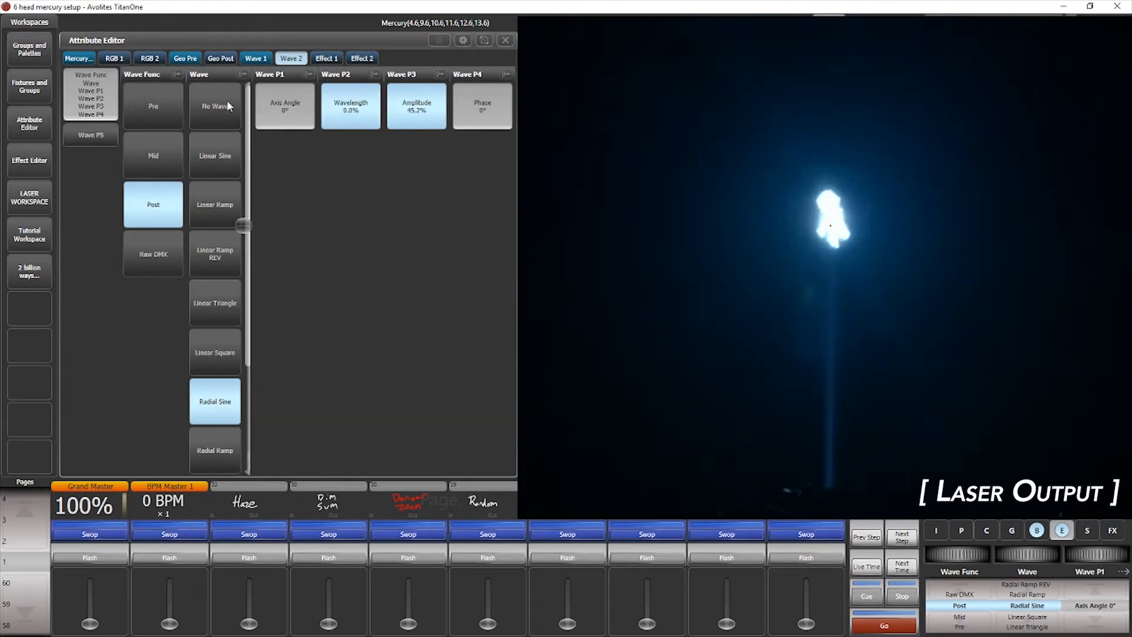
- Reset Wave 2 to the Pre function with No Wave, lower its Trans Speed, and set its amplitude to 0.0%
{"action": "left_click", "coordinate": [133, 101]}
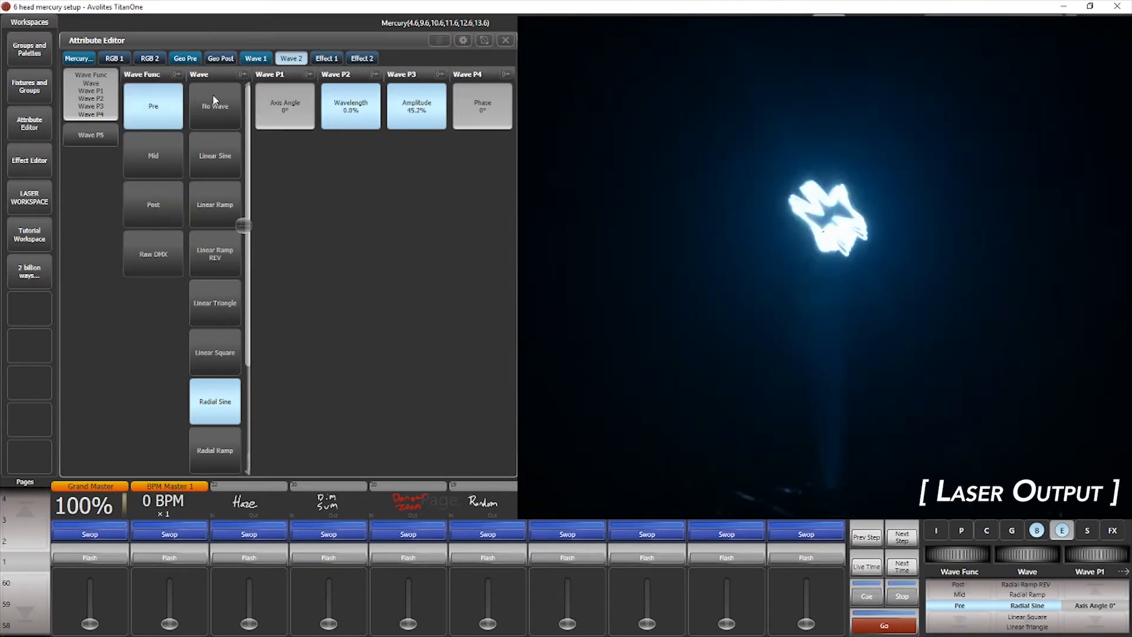
{"action": "left_click", "coordinate": [96, 129]}
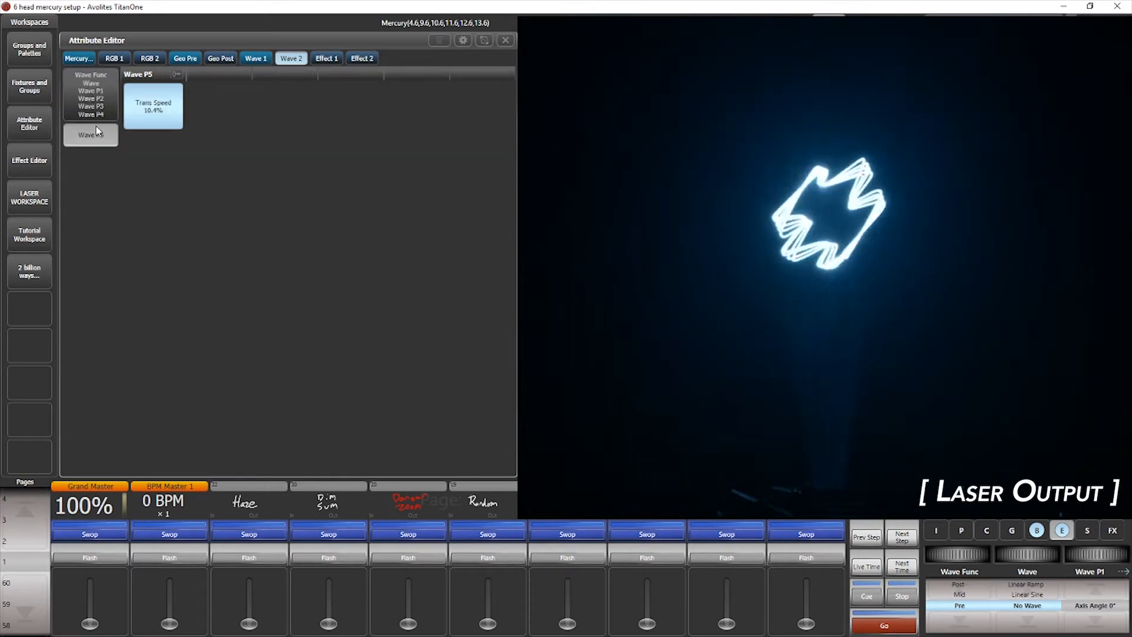
{"action": "left_click_drag", "start_coordinate": [158, 124], "coordinate": [34, 115]}
{"action": "left_click", "coordinate": [73, 93]}
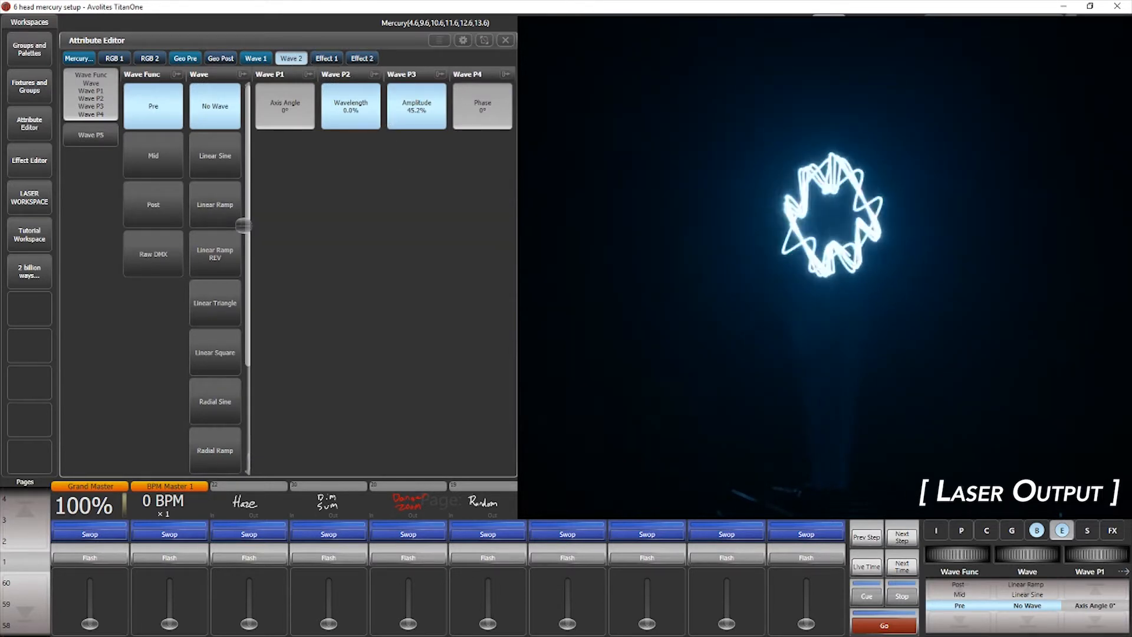
{"action": "left_click_drag", "start_coordinate": [417, 106], "coordinate": [416, 153]}
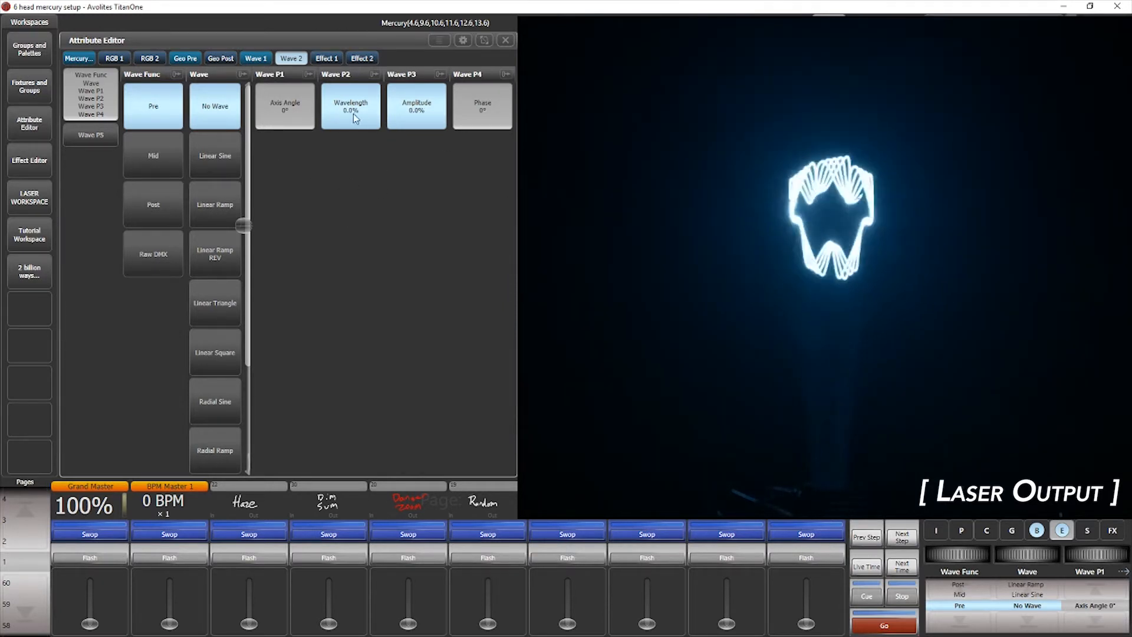
- Set Effect 1 to Triangle Orbit with X Scale 43.2%, Y Scale 56.4% and a traverse speed of 12.4%
{"action": "left_click", "coordinate": [327, 58]}
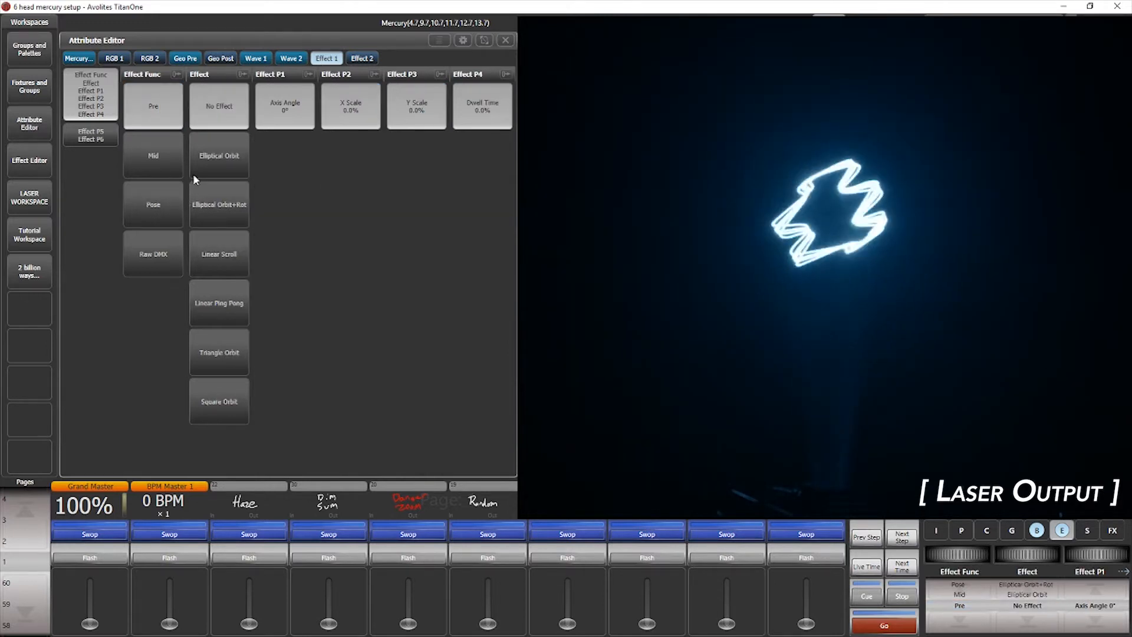
{"action": "left_click", "coordinate": [231, 360]}
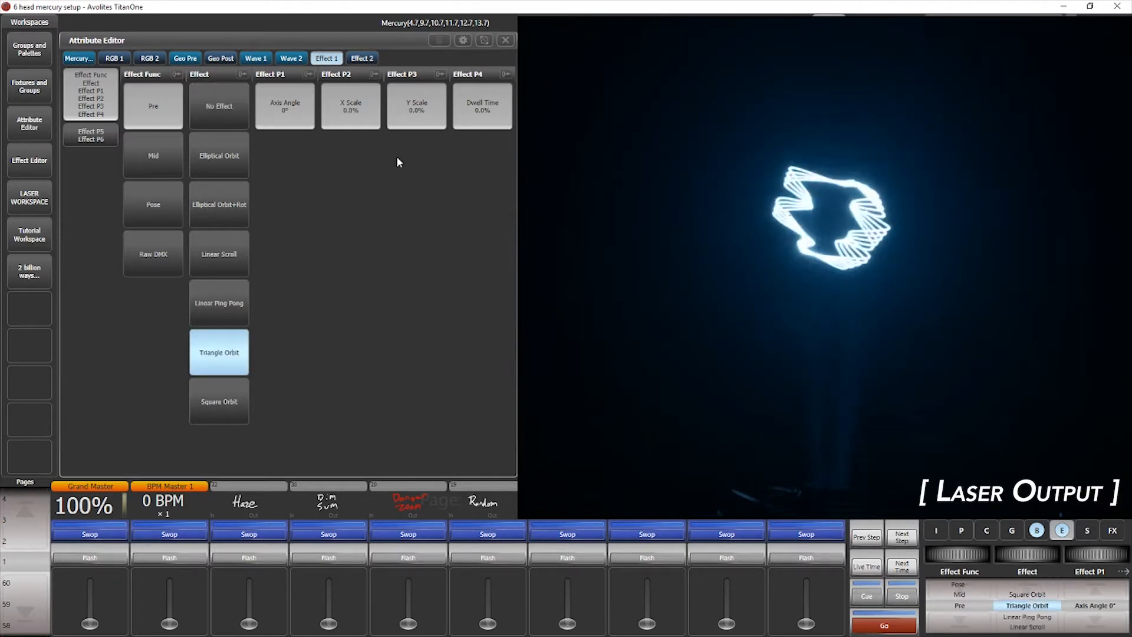
{"action": "left_click_drag", "start_coordinate": [356, 108], "coordinate": [465, 134]}
{"action": "left_click", "coordinate": [92, 135]}
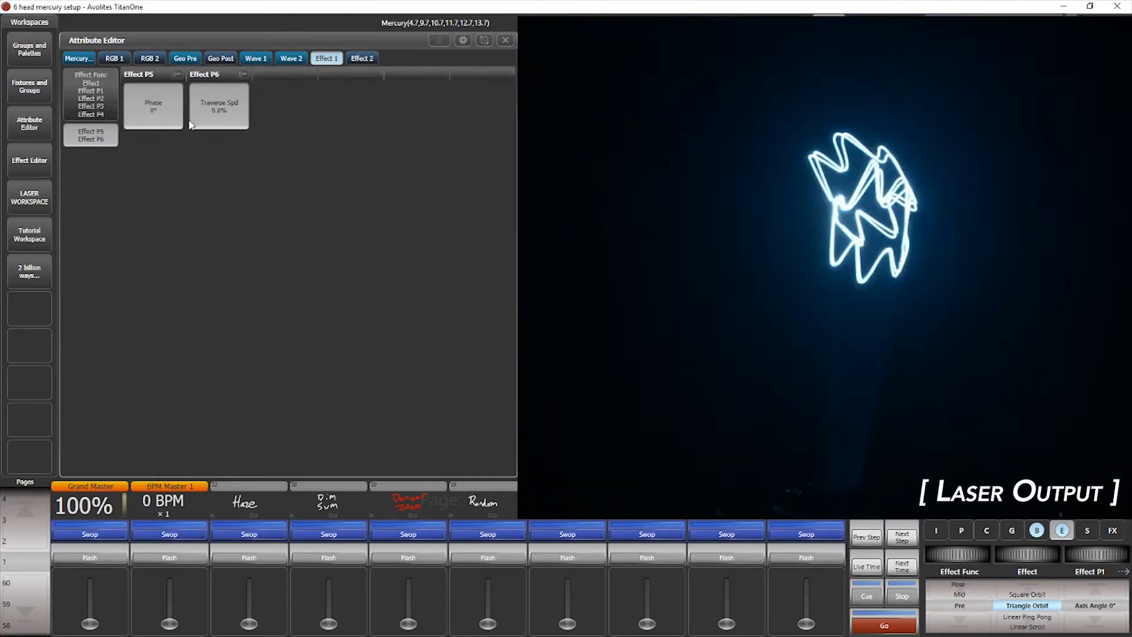
{"action": "mouse_move", "coordinate": [206, 113]}
{"action": "left_mouse_down"}
{"action": "mouse_move", "coordinate": [338, 136]}
{"action": "mouse_move", "coordinate": [217, 131]}
{"action": "left_mouse_up"}
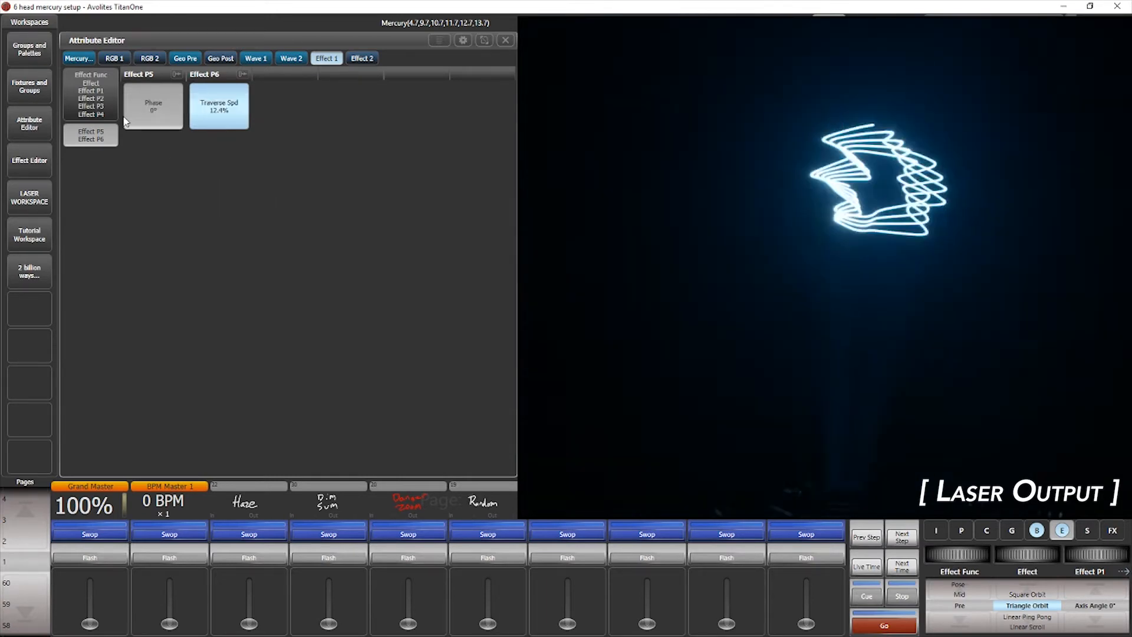
- Set both the X Scale and Y Scale of Effect 1's Triangle Orbit to 100.0%
{"action": "left_click", "coordinate": [87, 101]}
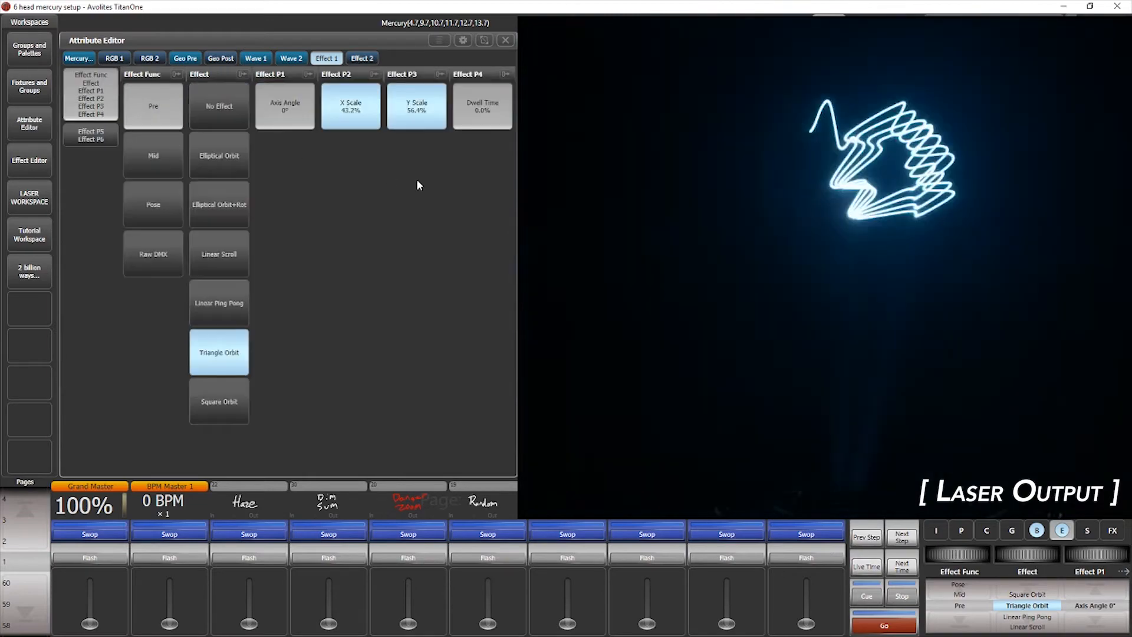
{"action": "left_click_drag", "start_coordinate": [416, 116], "coordinate": [449, 106]}
{"action": "left_click_drag", "start_coordinate": [351, 109], "coordinate": [479, 128]}
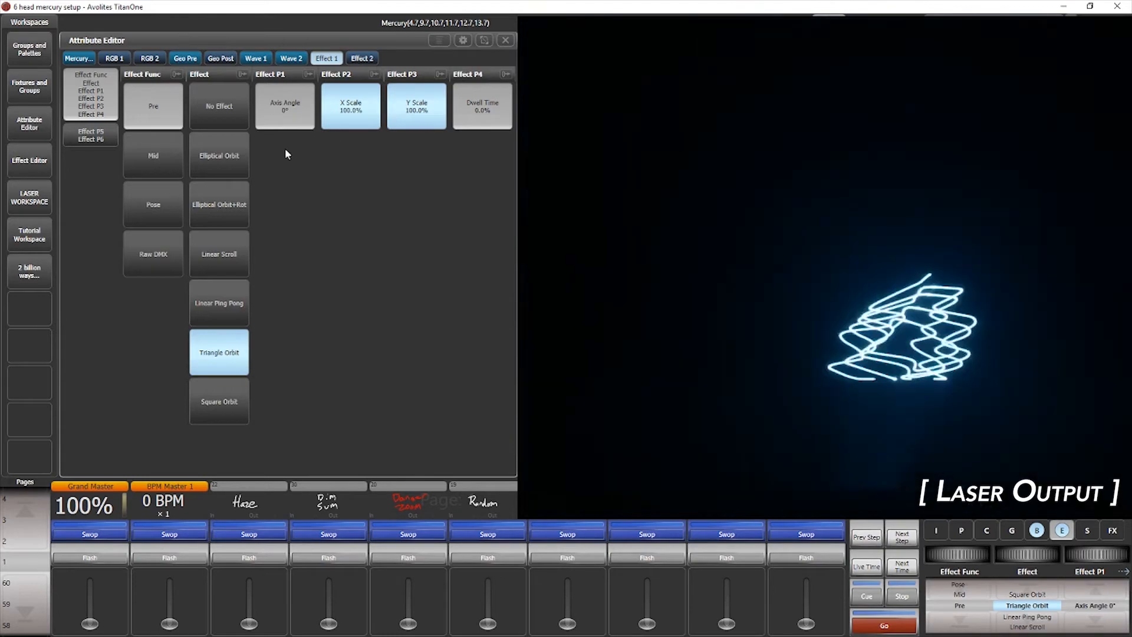
- Set the colour effect of the main Mercury laser fixtures to Pointwise Gradient
{"action": "left_click", "coordinate": [86, 59]}
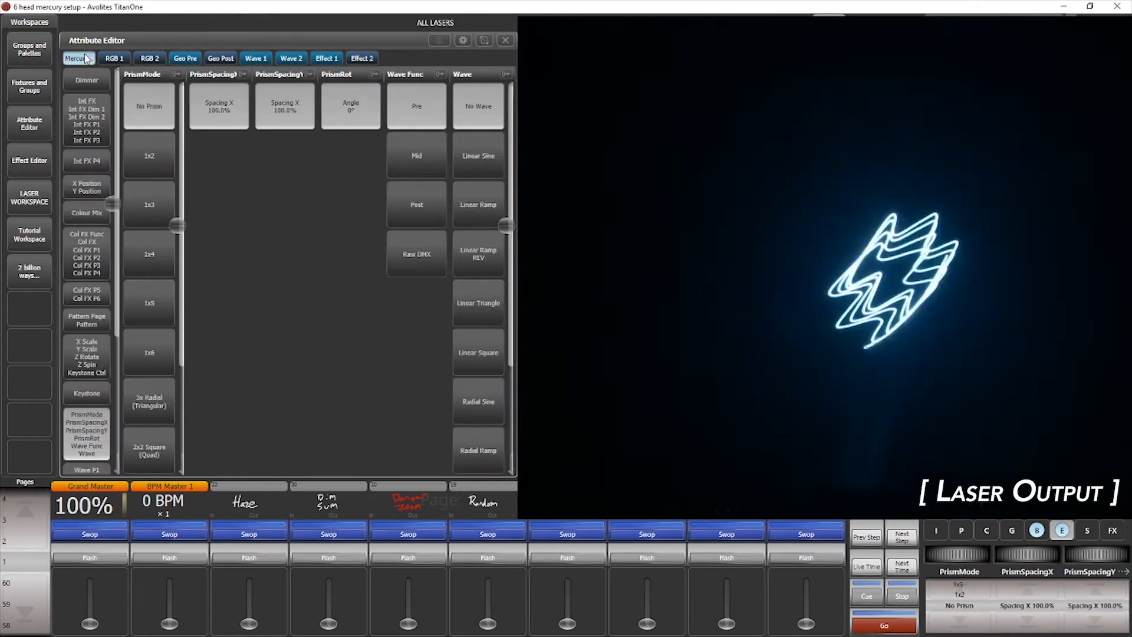
{"action": "left_click", "coordinate": [93, 258]}
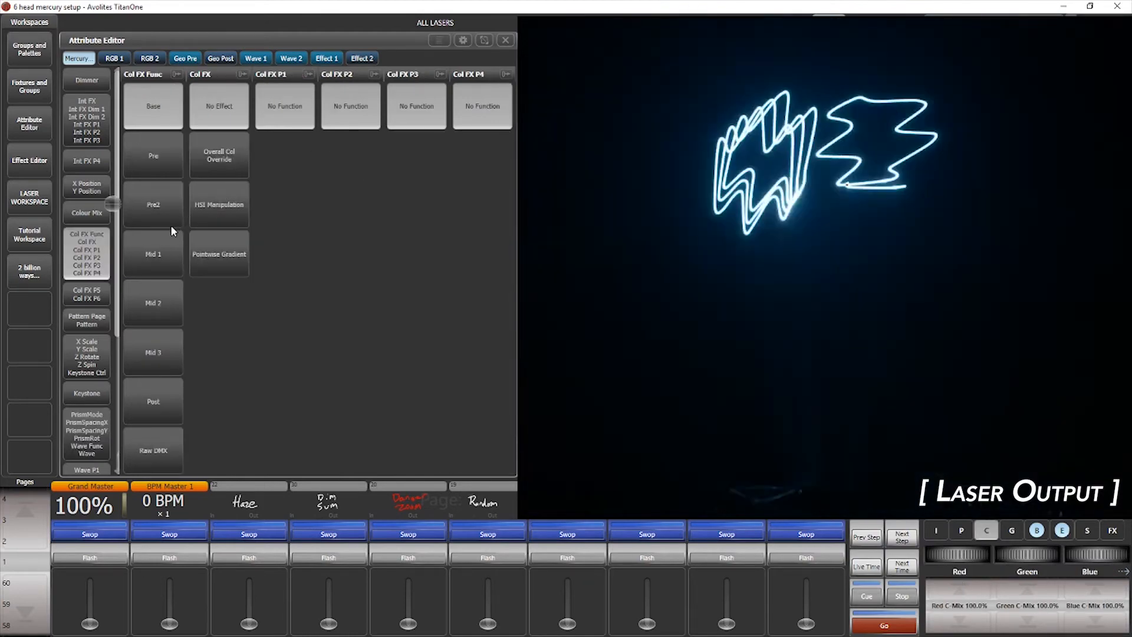
{"action": "left_click", "coordinate": [220, 254]}
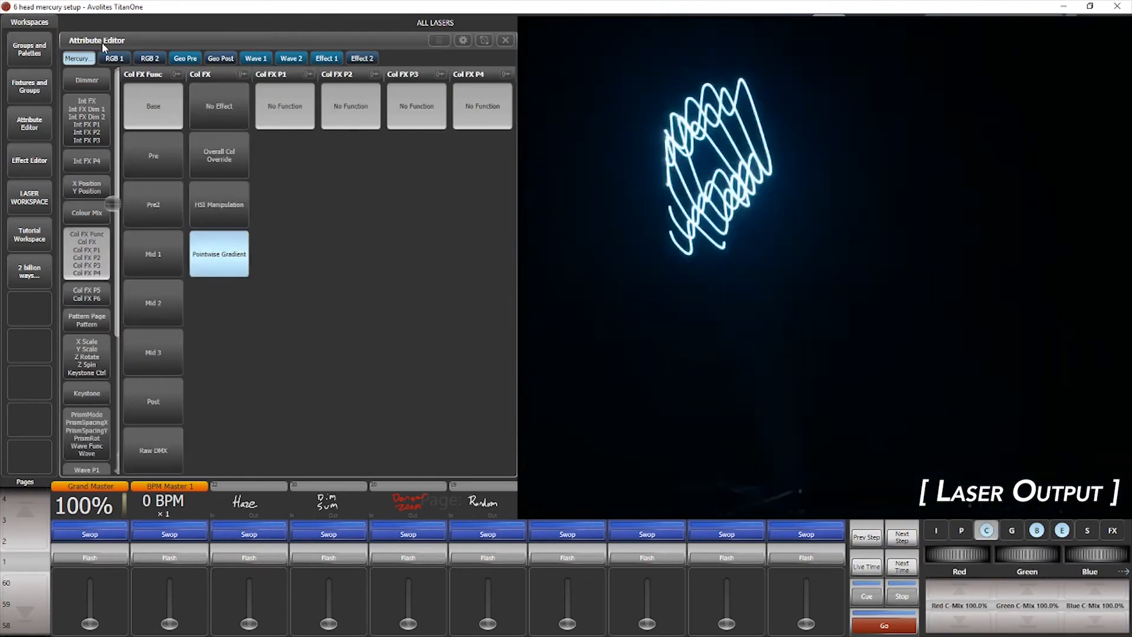
- Set the RGB 1 colour mix of the Mercury lasers to red and the RGB 2 colour mix to light blue
{"action": "left_click", "coordinate": [104, 87]}
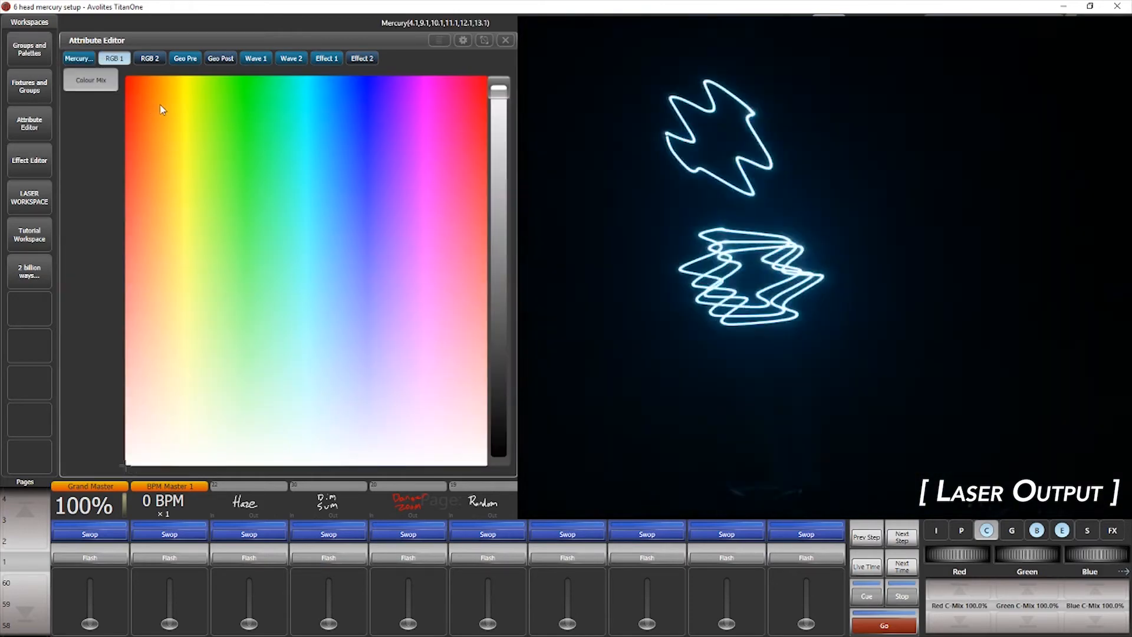
{"action": "left_click", "coordinate": [126, 77]}
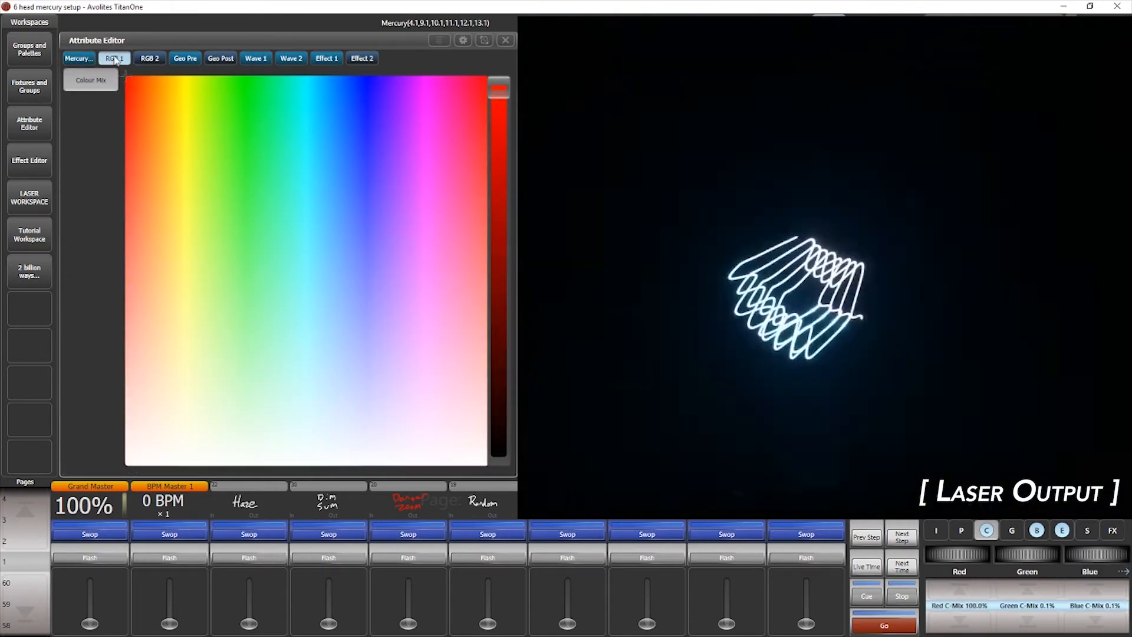
{"action": "left_click", "coordinate": [150, 58]}
{"action": "left_click", "coordinate": [256, 77]}
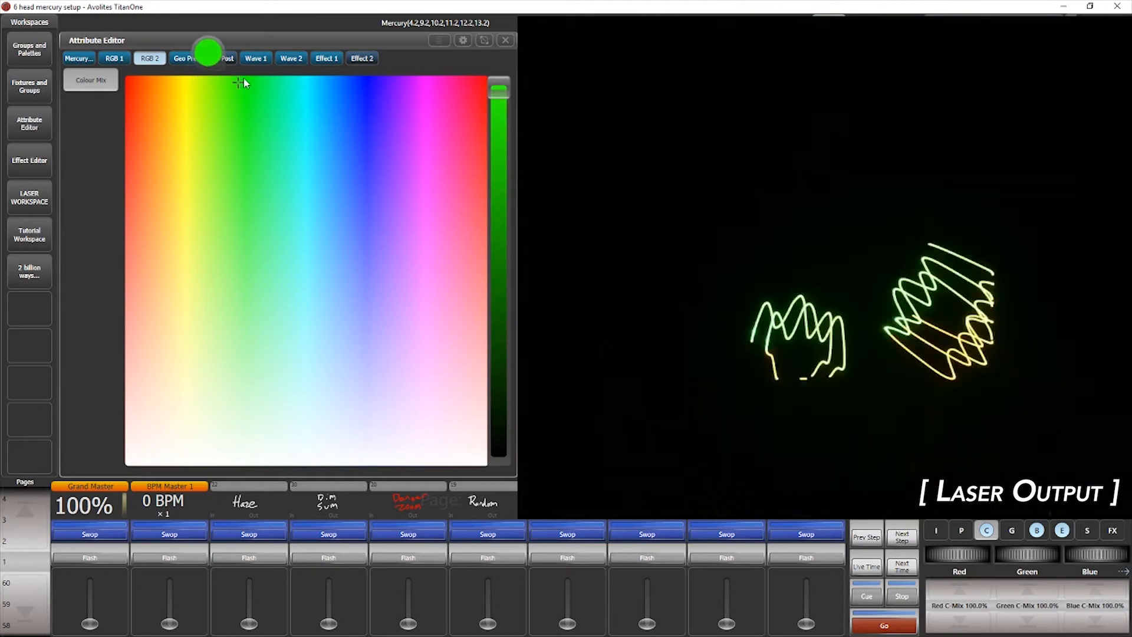
{"action": "left_click_drag", "start_coordinate": [290, 90], "coordinate": [322, 57]}
- Set the main Mercury fixtures' colour effect function to Pre and the gradient's Fade Width to 54.8%
{"action": "left_click", "coordinate": [78, 59]}
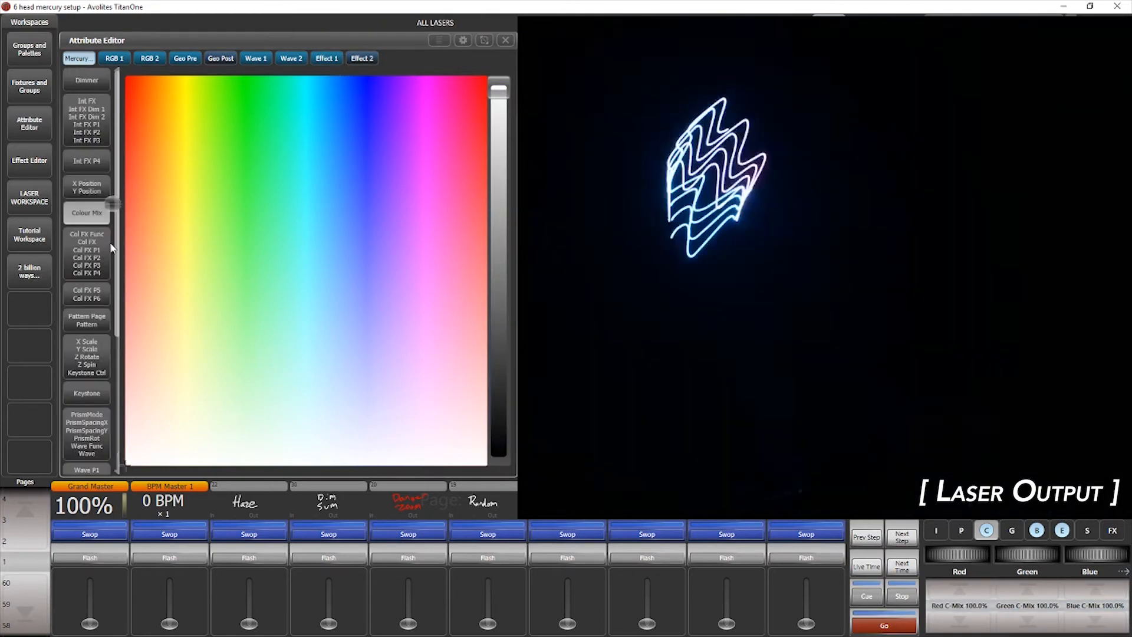
{"action": "left_click", "coordinate": [87, 252]}
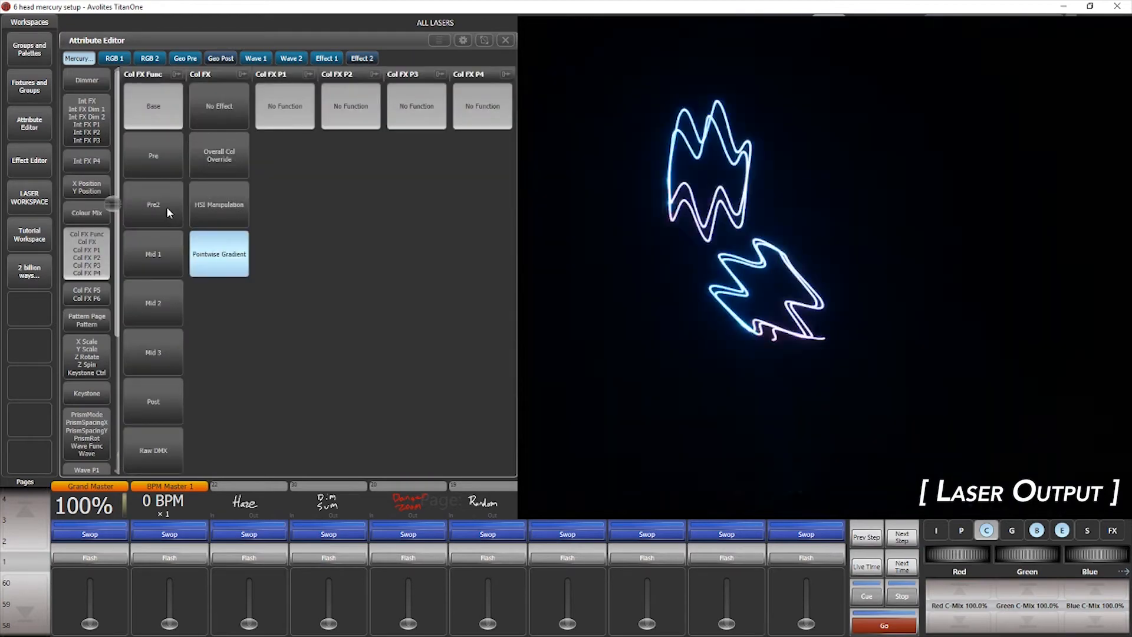
{"action": "left_click", "coordinate": [159, 154]}
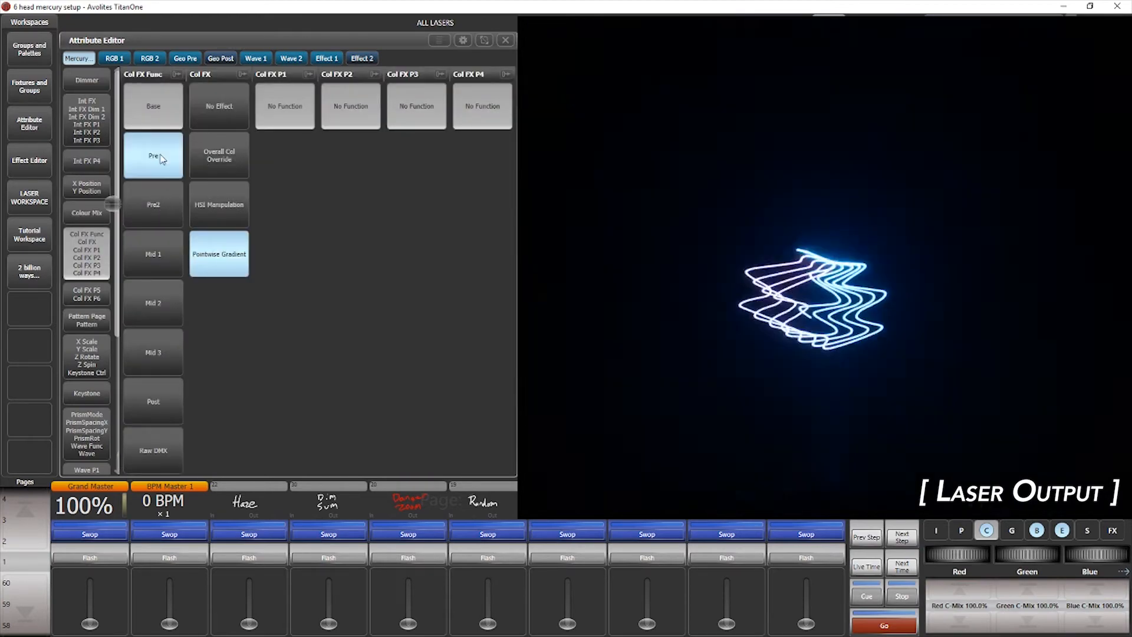
{"action": "left_click", "coordinate": [235, 154]}
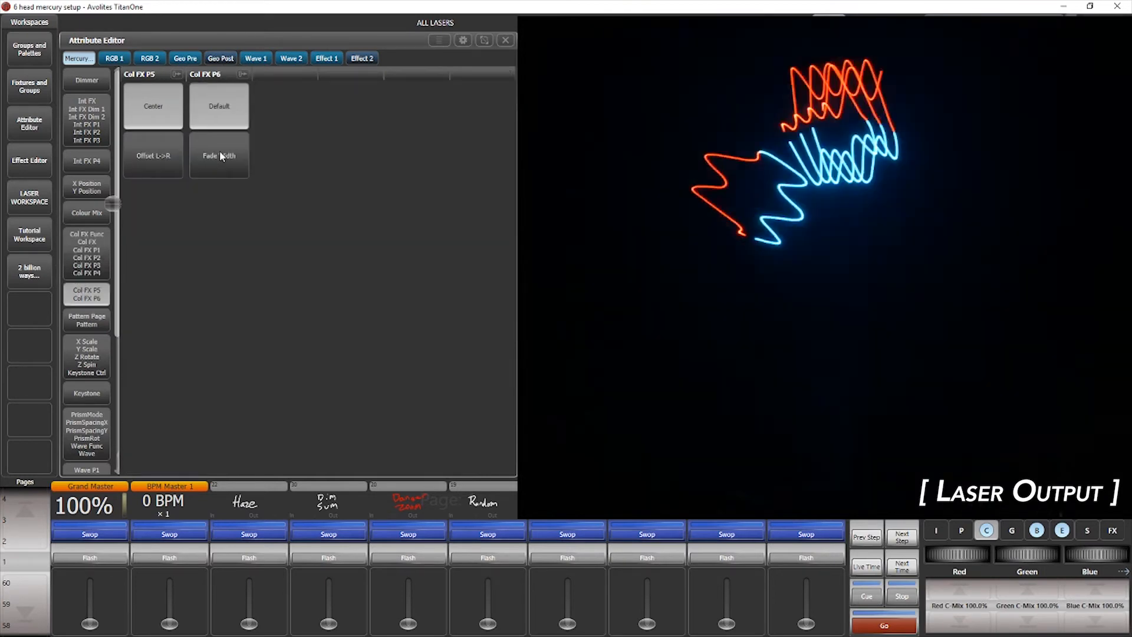
{"action": "left_click", "coordinate": [236, 156]}
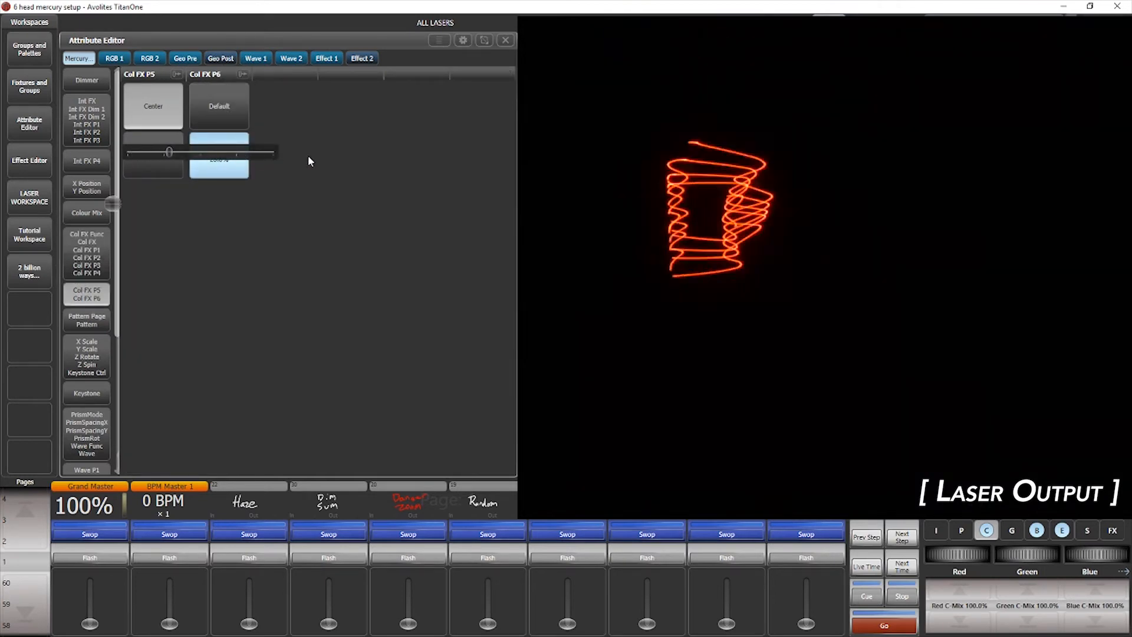
{"action": "mouse_move", "coordinate": [314, 158]}
{"action": "left_mouse_down"}
{"action": "mouse_move", "coordinate": [335, 164]}
{"action": "mouse_move", "coordinate": [303, 159]}
{"action": "left_mouse_up"}
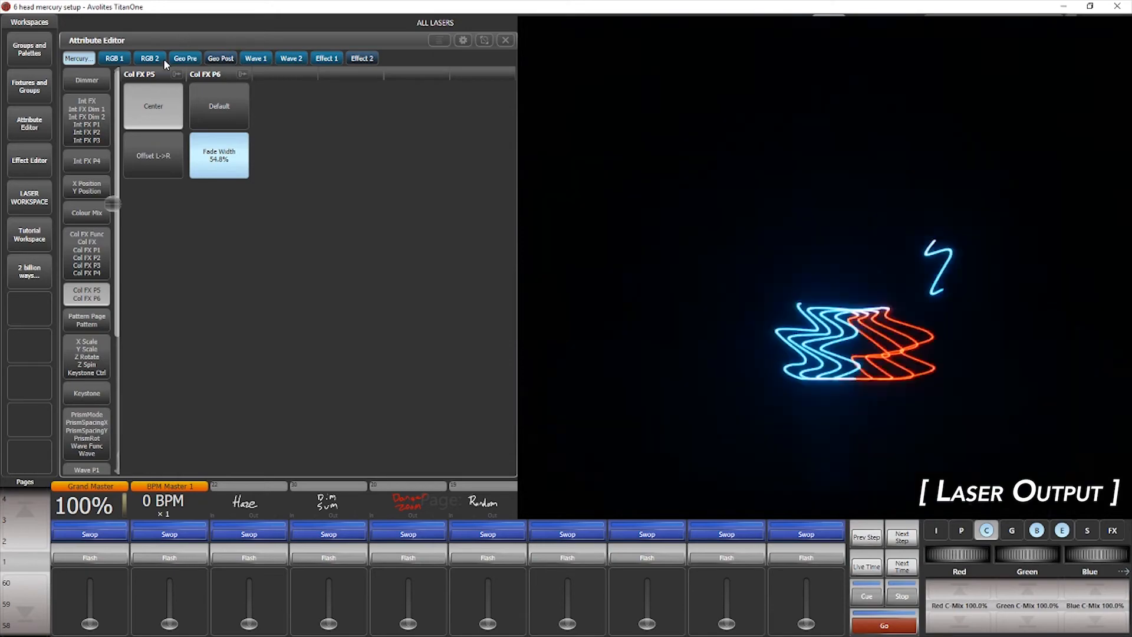
- Reduce Effect 1's Triangle Orbit to an X Scale of 68.8% and a Y Scale of 78.0%
{"action": "left_click", "coordinate": [329, 59]}
{"action": "left_click", "coordinate": [109, 89]}
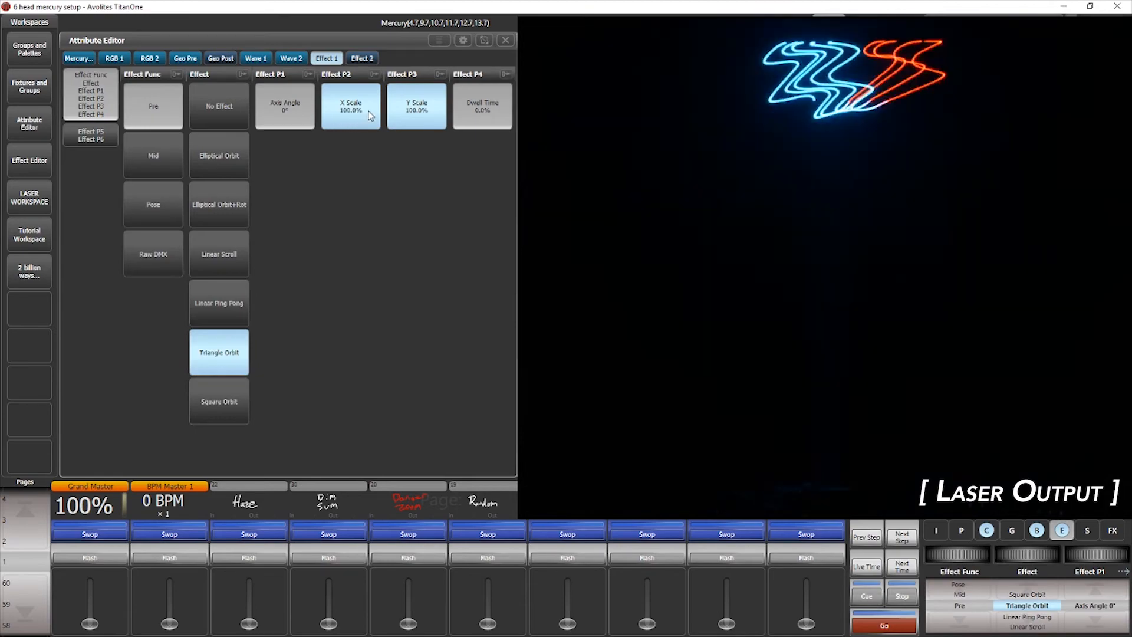
{"action": "left_click_drag", "start_coordinate": [366, 115], "coordinate": [347, 115]}
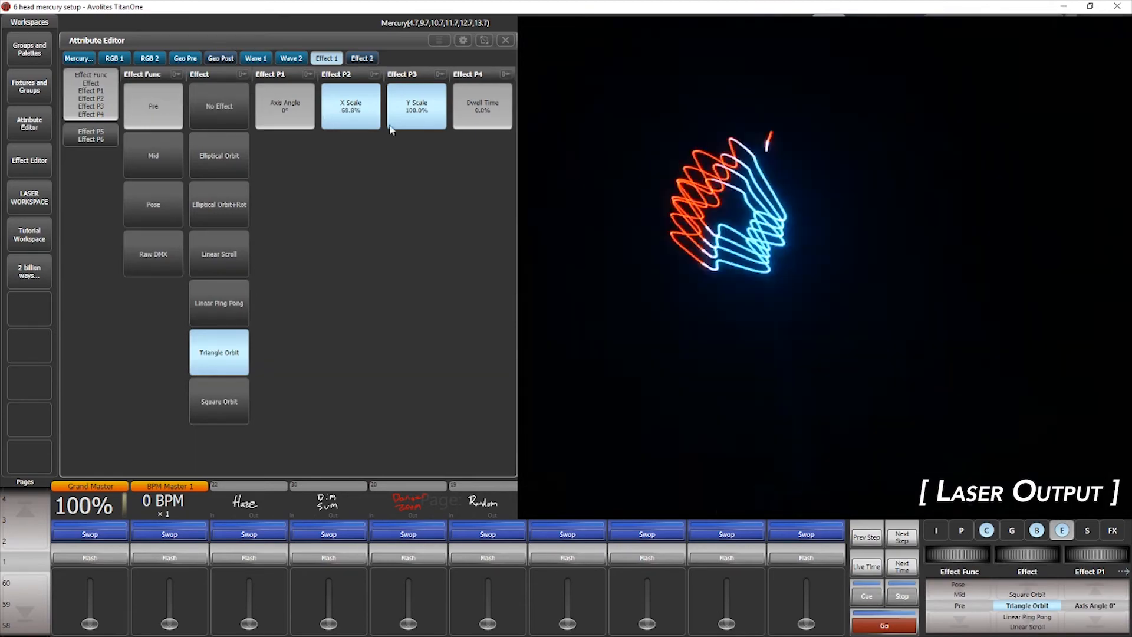
{"action": "left_click_drag", "start_coordinate": [408, 116], "coordinate": [379, 123]}
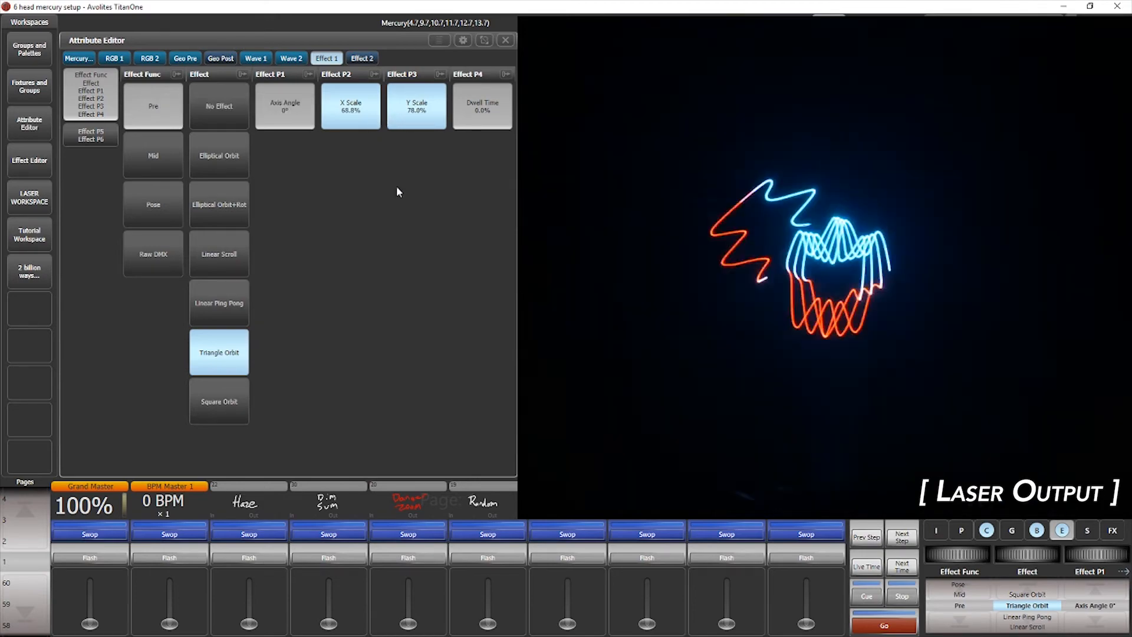